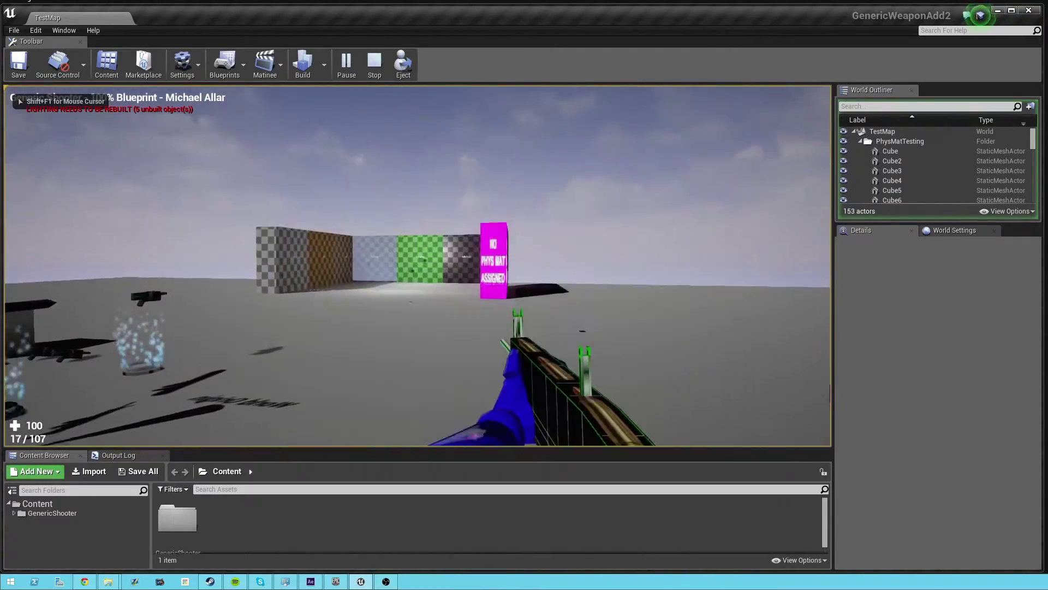
- Playtest the weapons in TestMap by firing the rifle and the pistol at the material walls and toggling the third-person camera
left_click(418, 265)
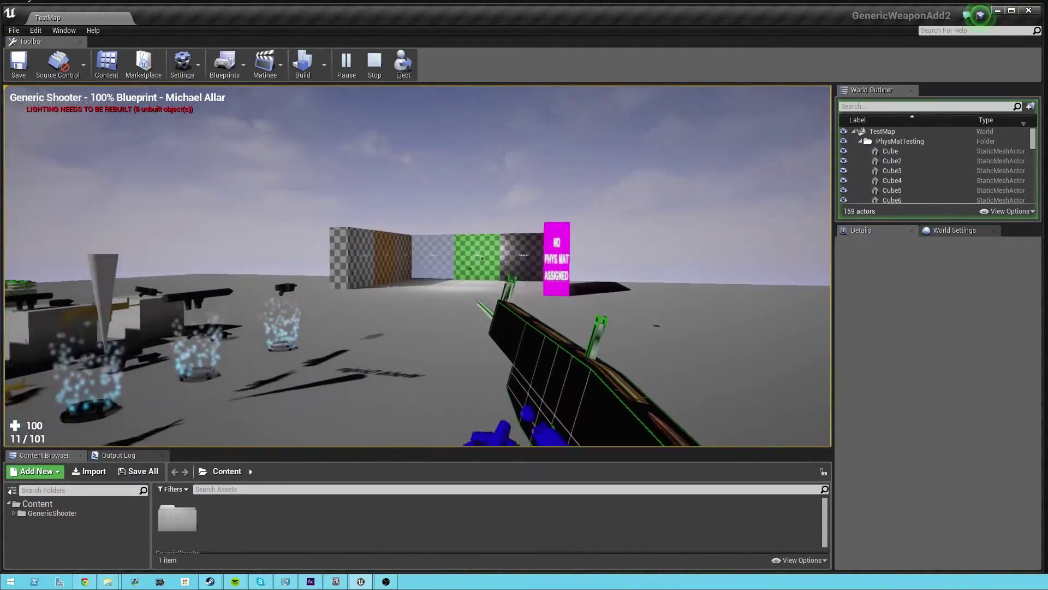
key("w")
key("1")
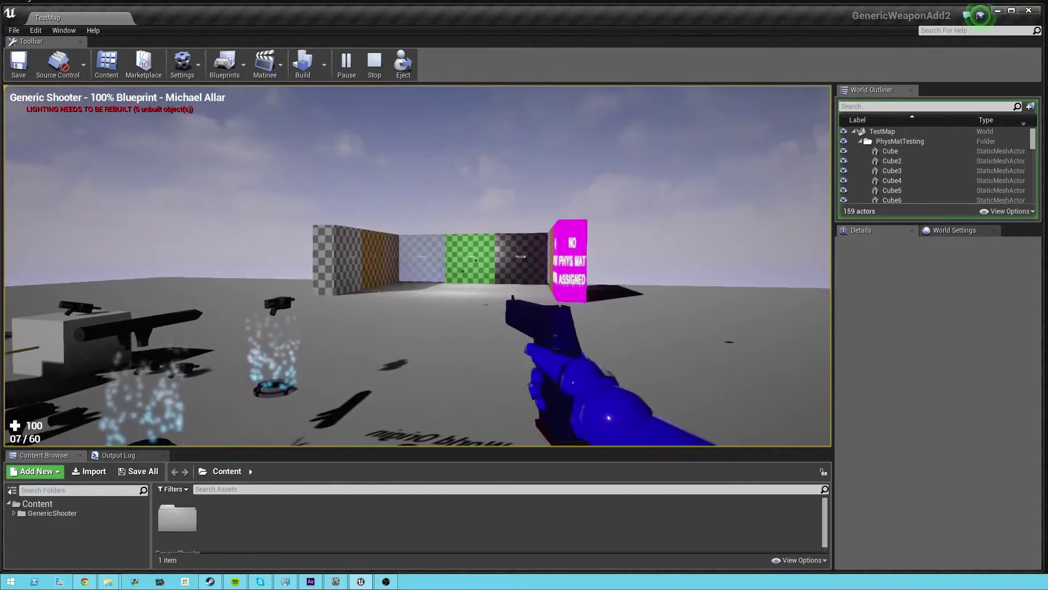
left_click(418, 266)
left_click(419, 266)
left_click(419, 266)
left_click(419, 266)
left_click(418, 266)
left_click(418, 266)
left_click(418, 266)
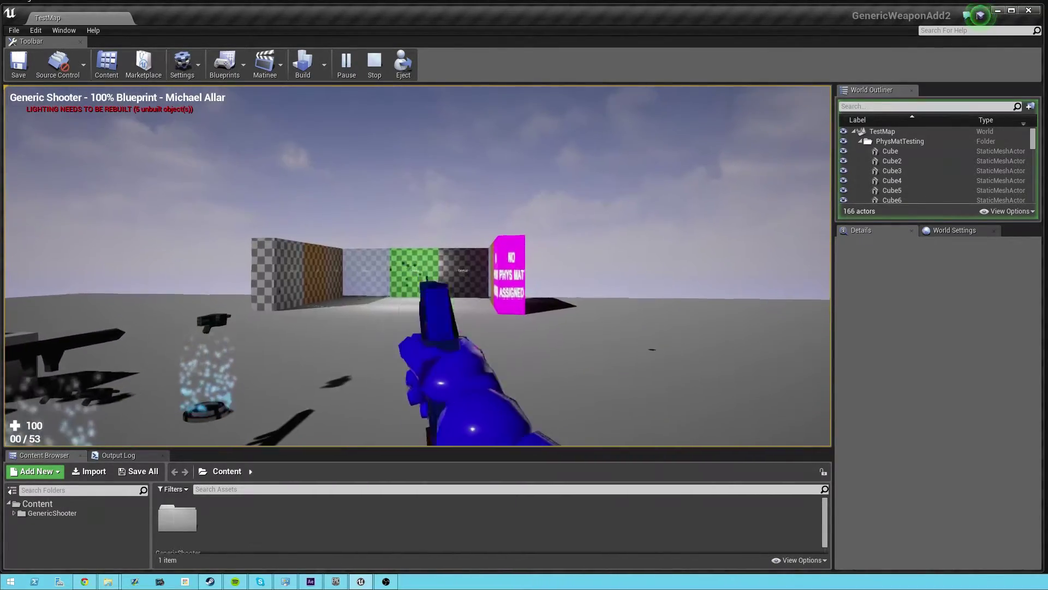
key("c")
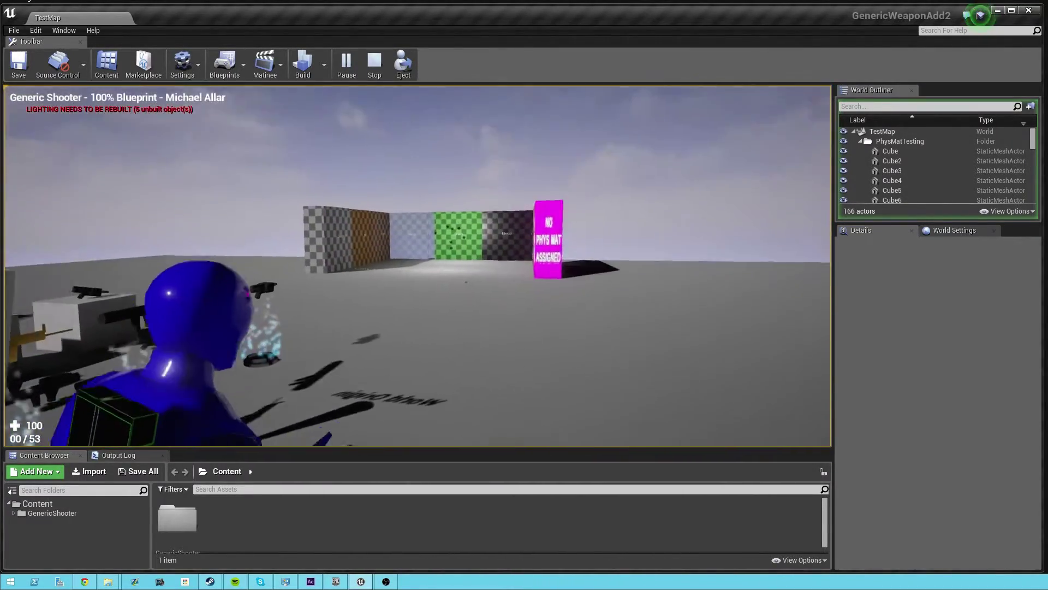
left_click(418, 266)
left_click(418, 266)
left_click(418, 265)
left_click(419, 266)
left_click(418, 266)
left_click(419, 266)
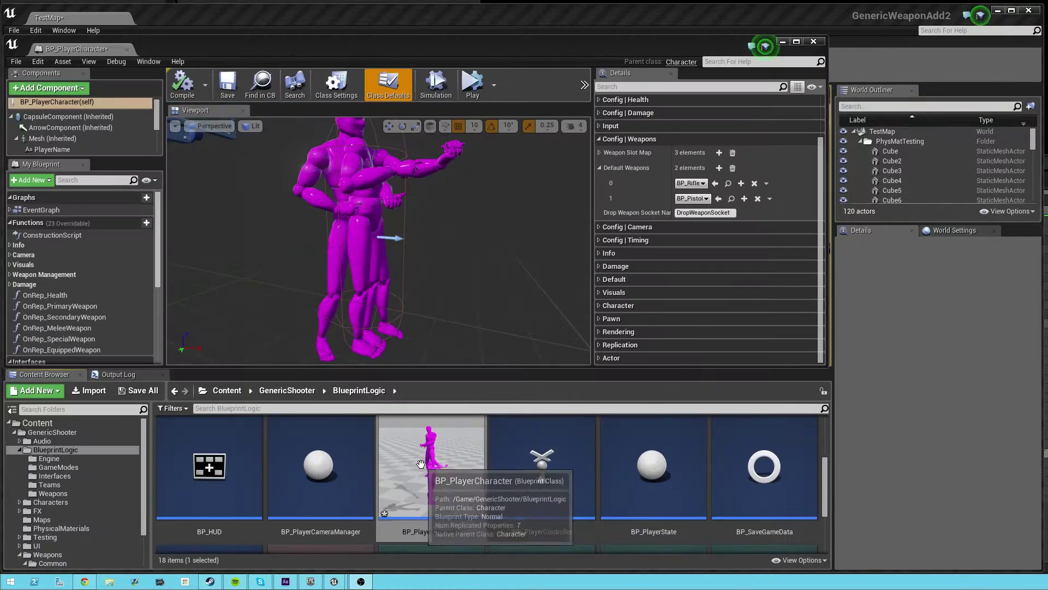
- Locate the BP_PlayerCharacter asset in the BlueprintLogic folder
left_click(421, 464)
left_click(54, 450)
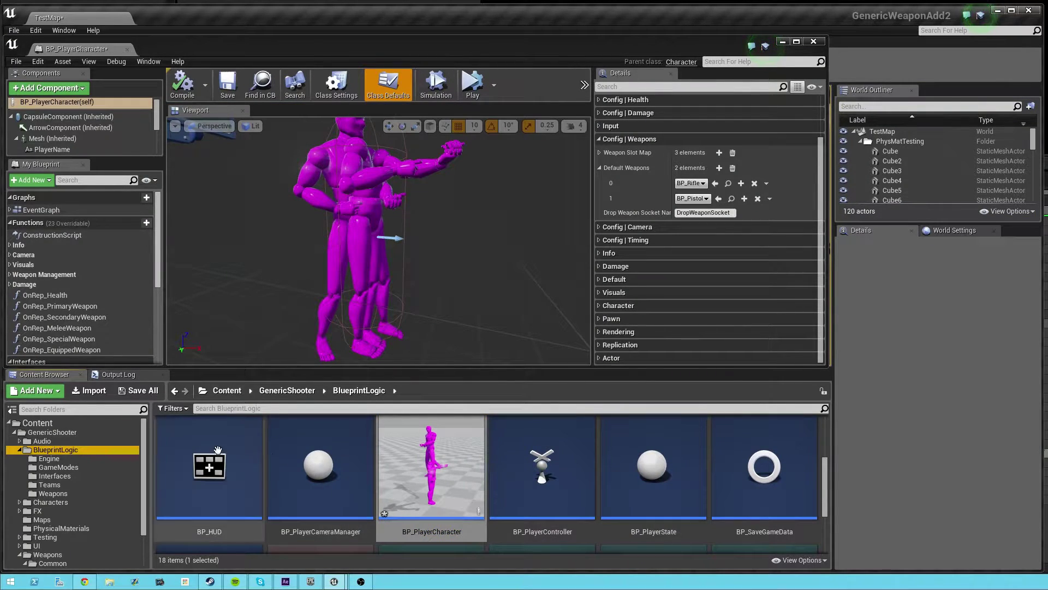
left_click(452, 481)
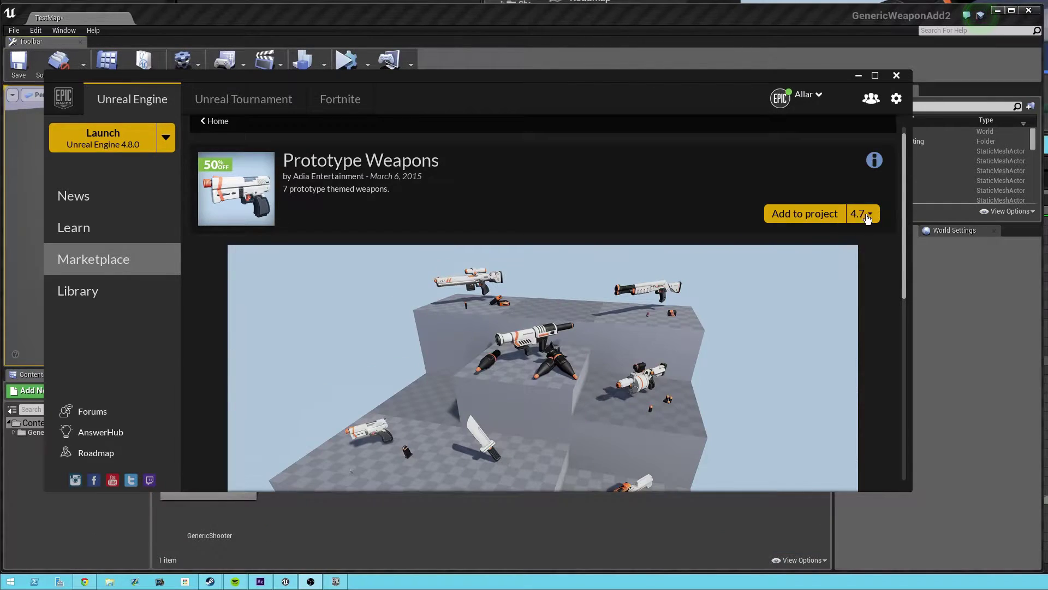
- Add the 4.7.6 version of the Prototype Weapons marketplace asset to the GenericWeaponAdd2 project, showing all projects to find it
left_click(863, 213)
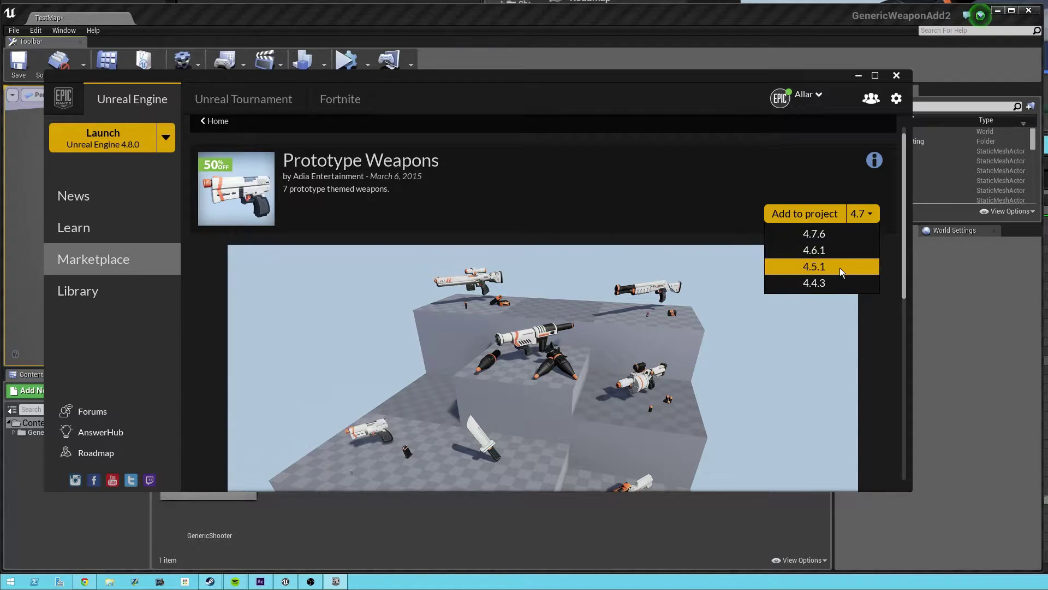
left_click(826, 238)
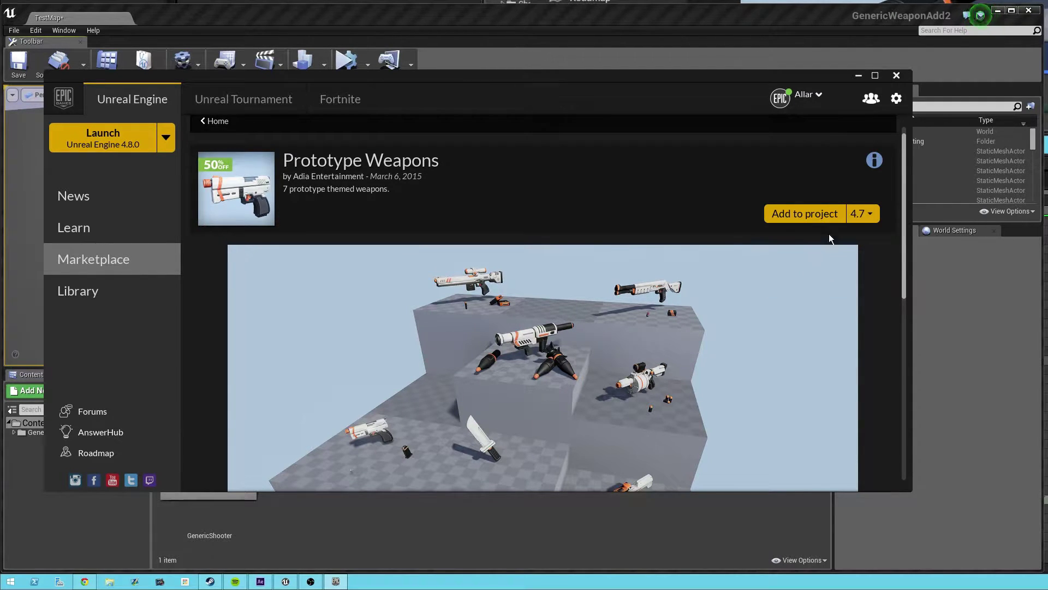
left_click(794, 214)
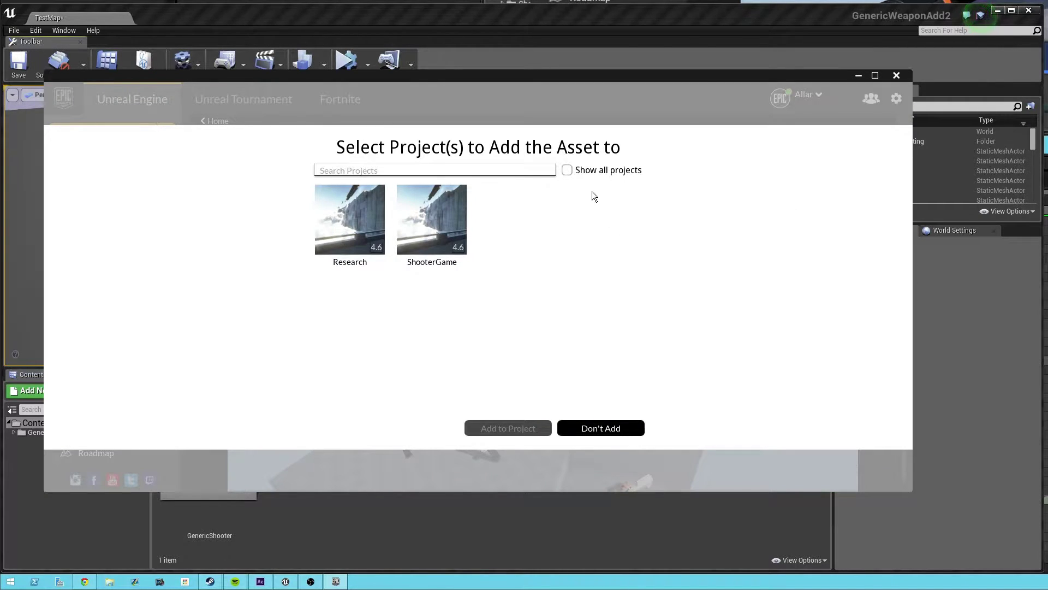
left_click(567, 170)
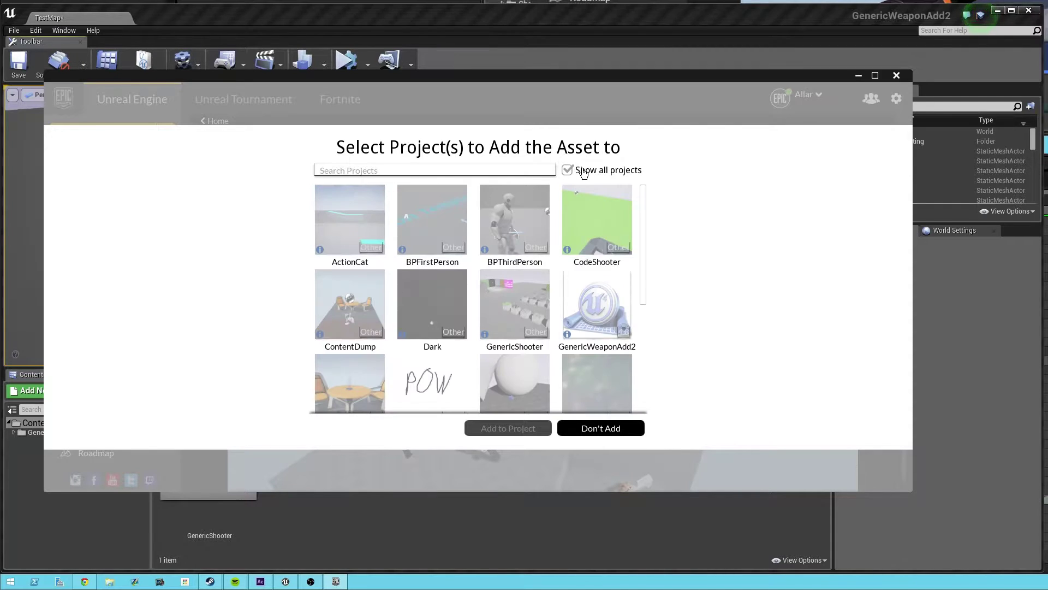
left_click(593, 312)
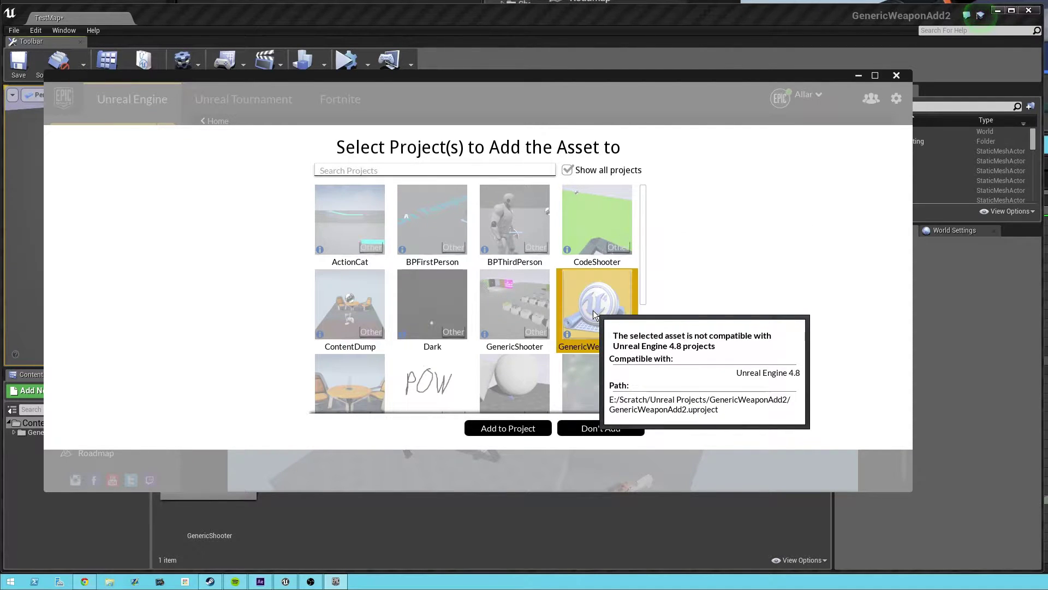
left_click(502, 432)
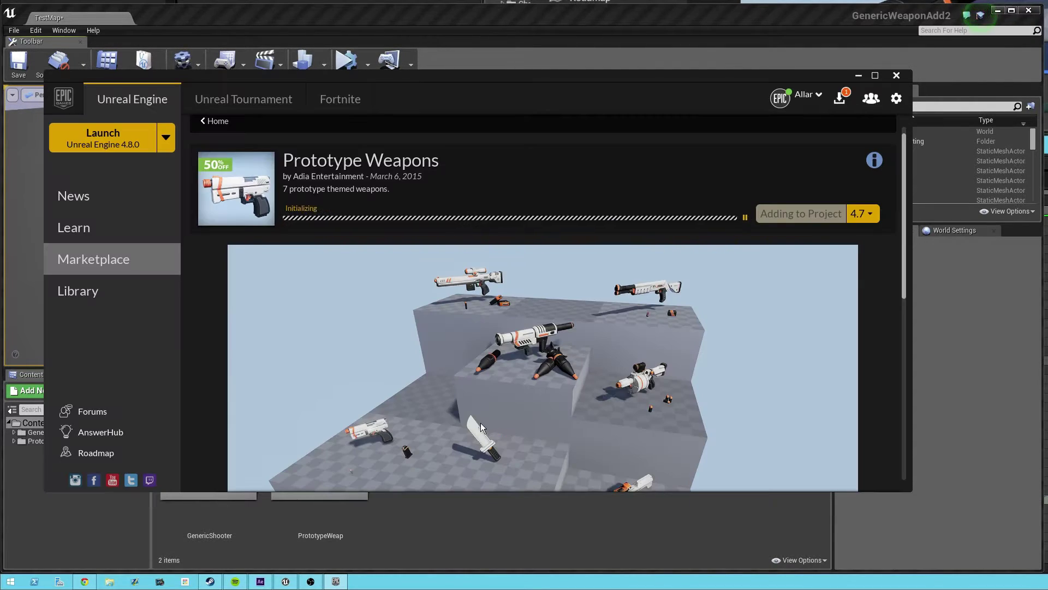
- Switch back to the Unreal Editor and look into the imported PrototypeWeap folder
left_click(458, 23)
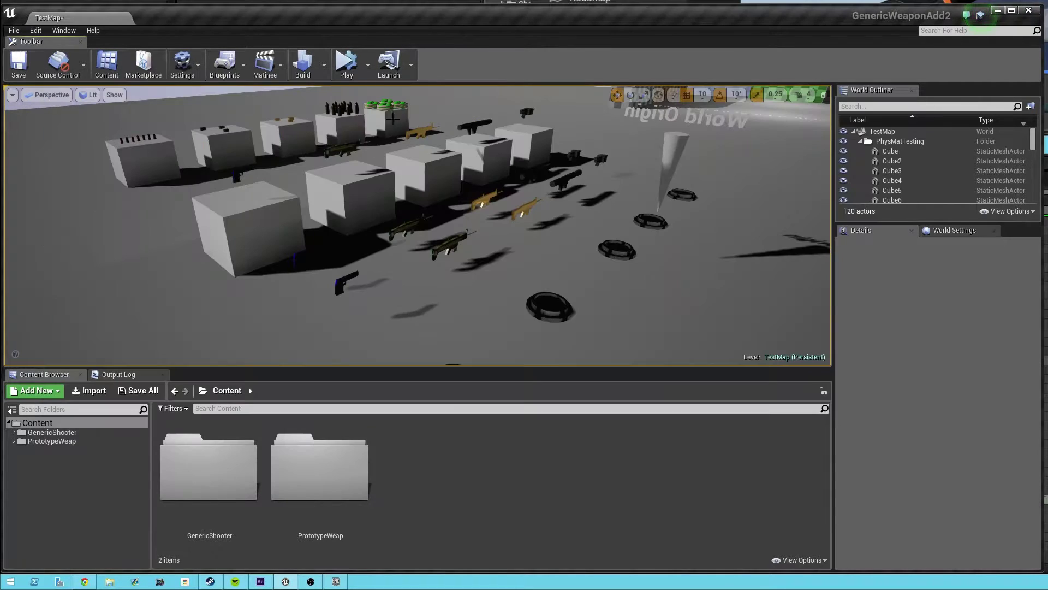
left_click(57, 443)
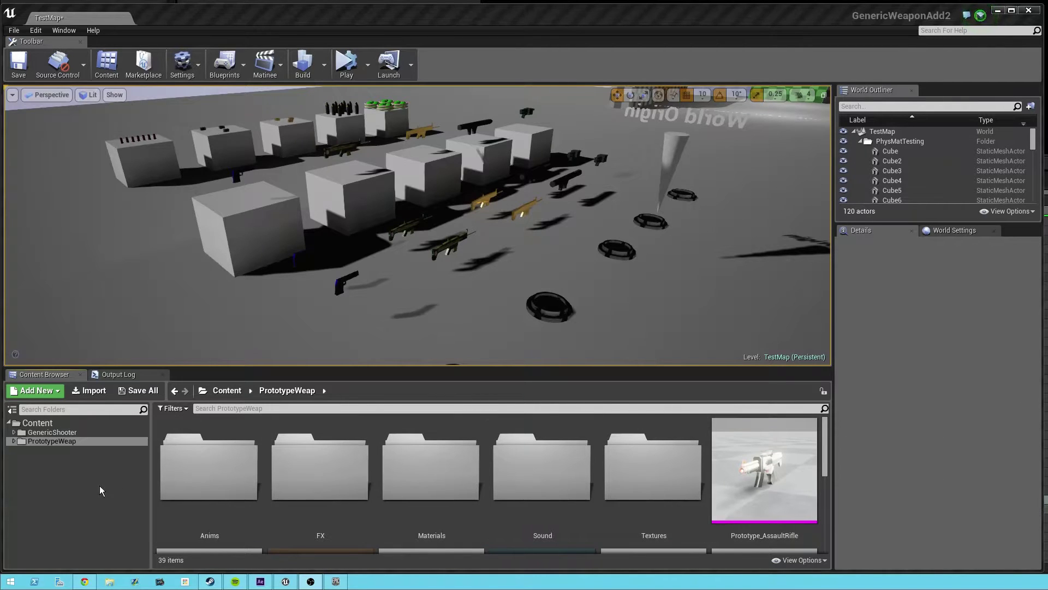
- Create a new folder named TutorialWeapons directly under Content
left_click(41, 424)
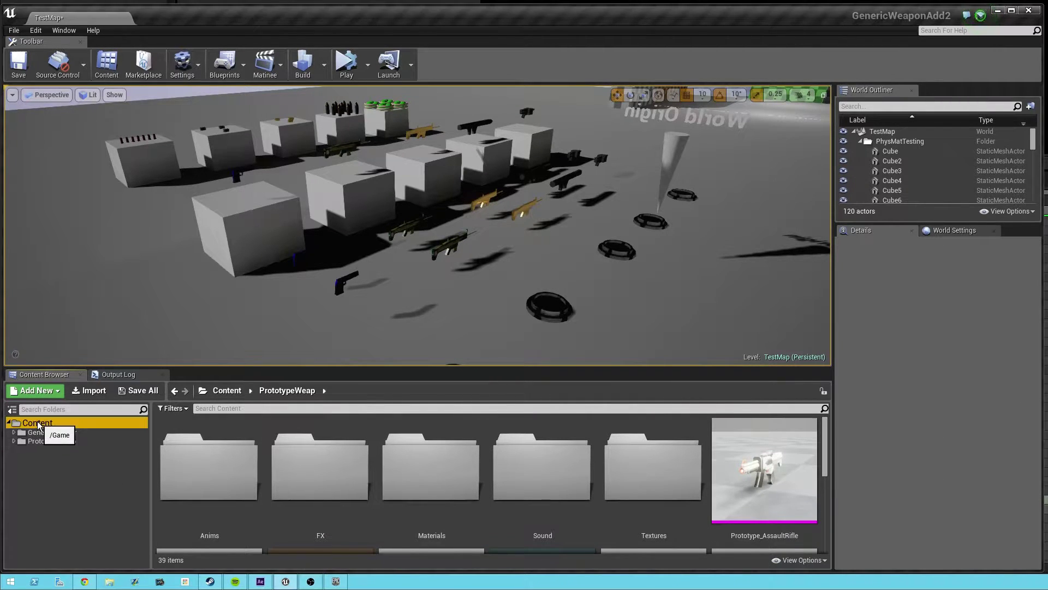
right_click(47, 426)
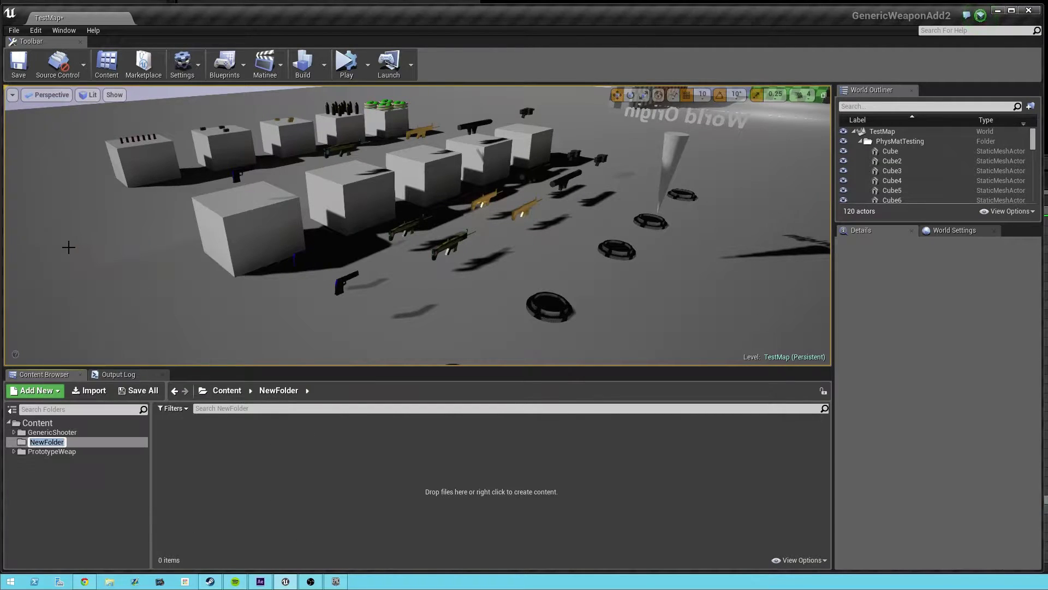
type("TutorialWeapons")
key("Return")
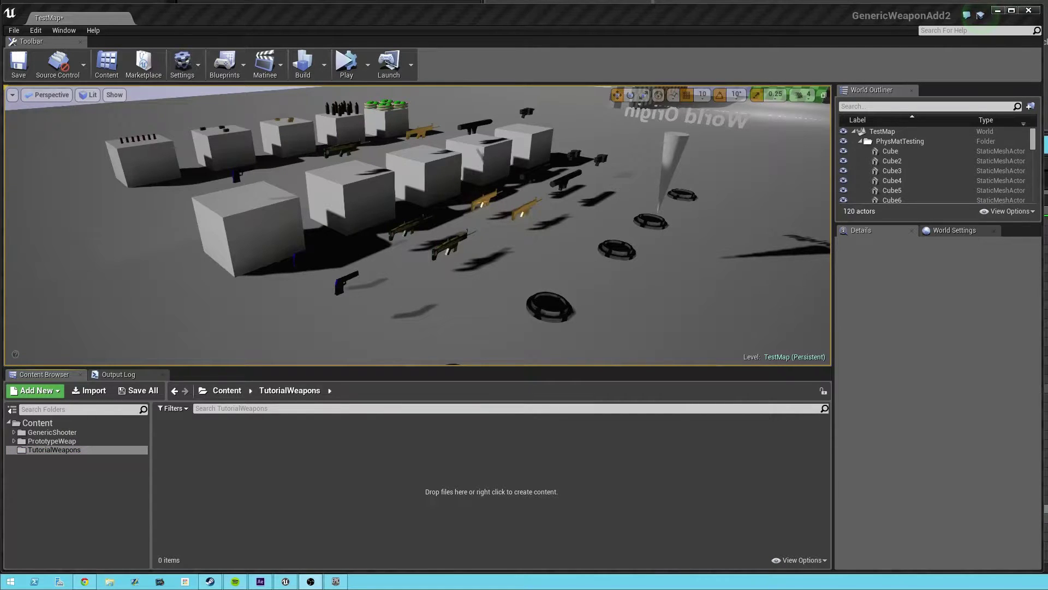
- Open the Rifle folder under GenericShooter/Weapons/Common
left_click(15, 432)
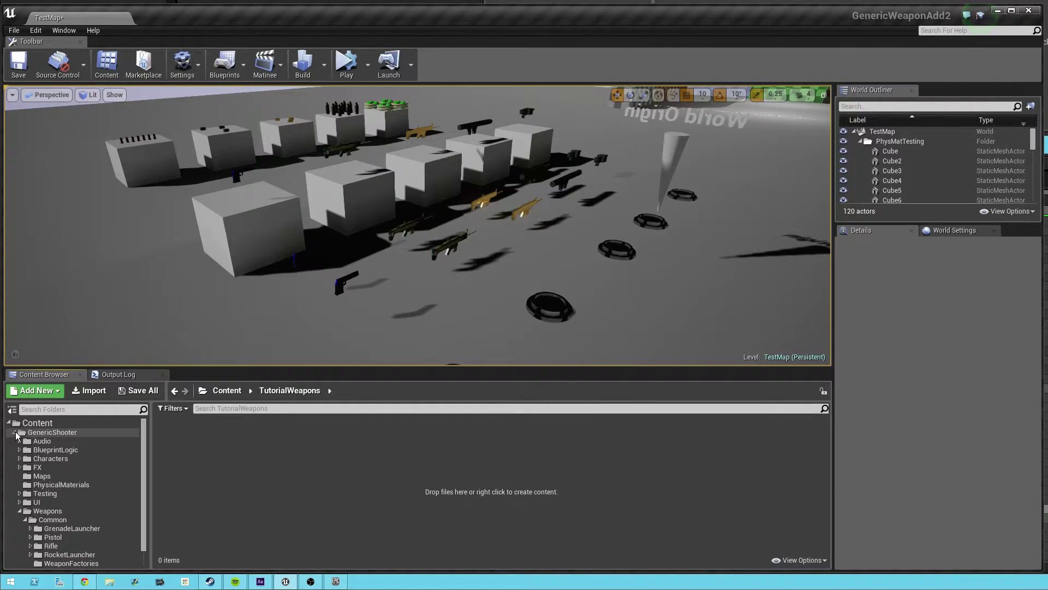
left_click(49, 511)
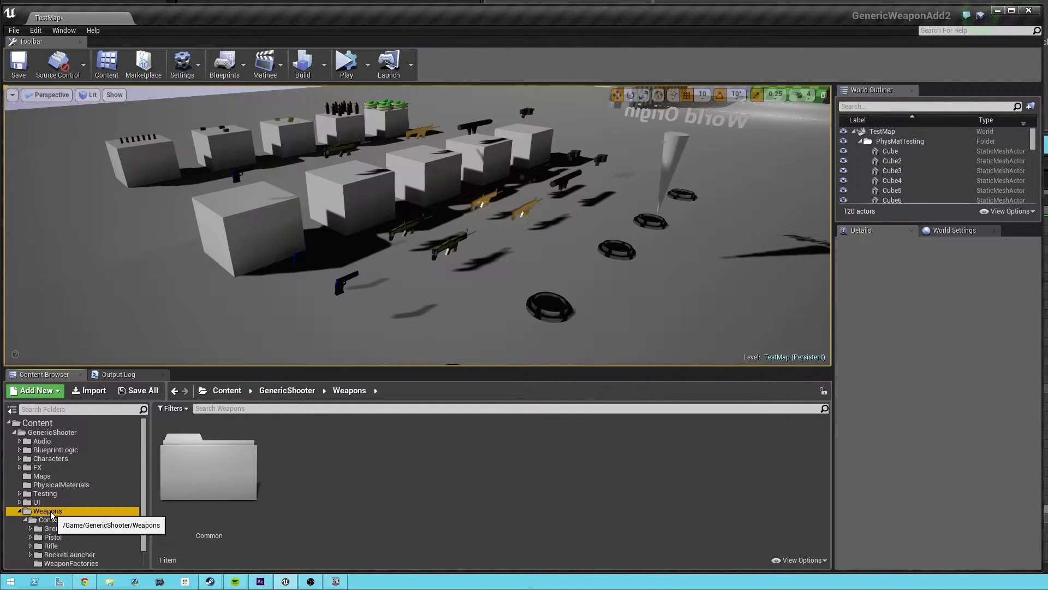
left_click(47, 520)
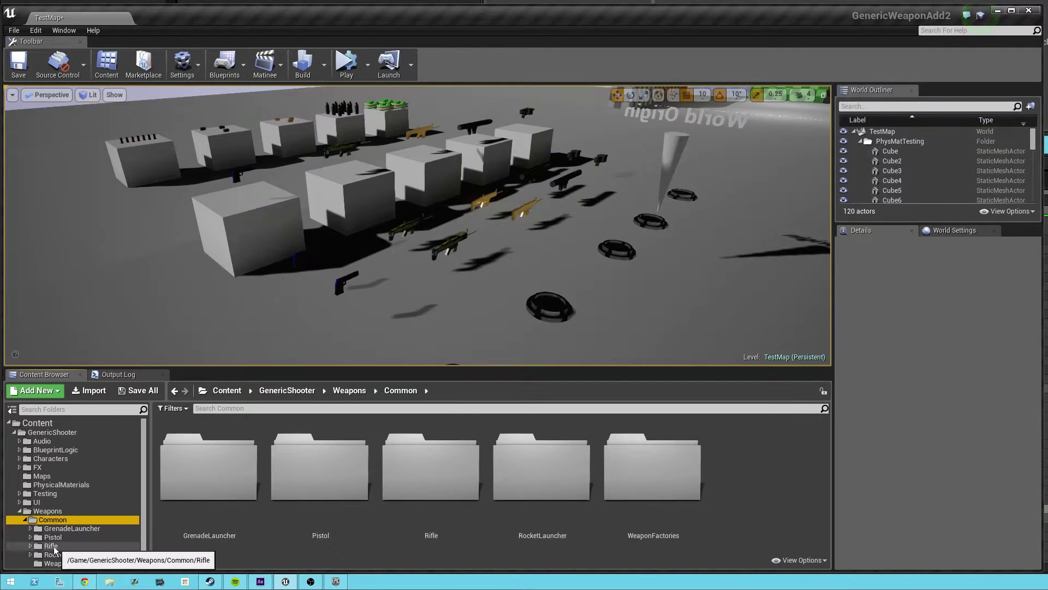
left_click(53, 546)
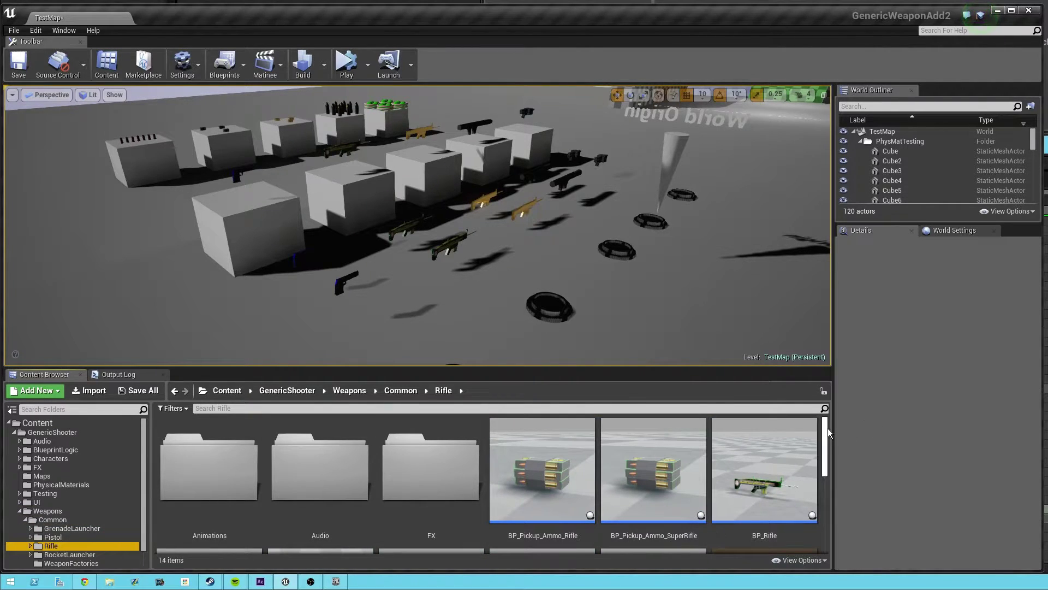
- Create a child Blueprint class of BP_Rifle and name it BP_ProtoRifle
scroll(829, 432, "down", 1)
left_click(767, 466)
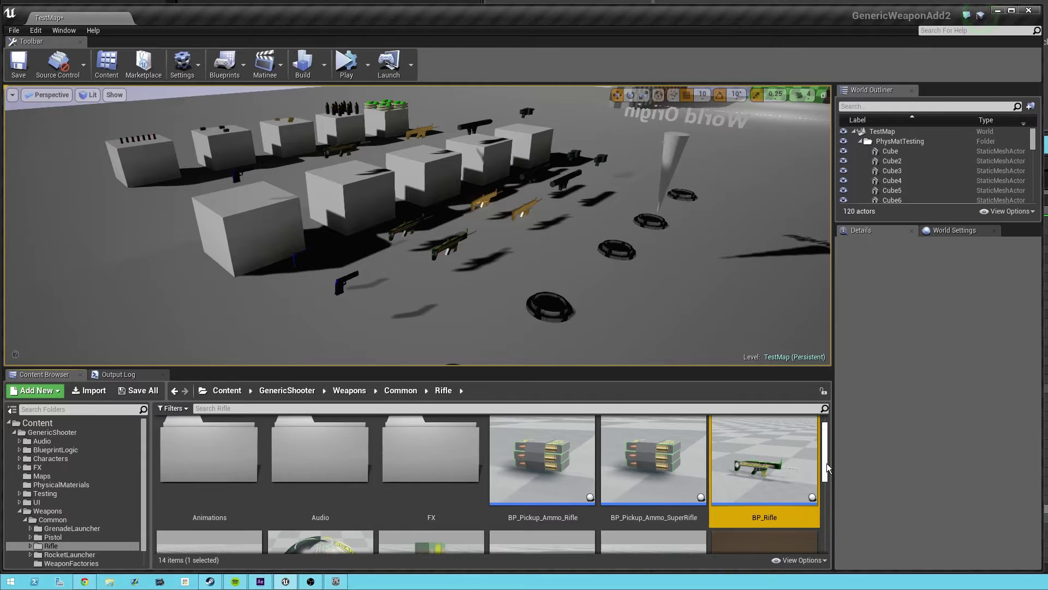
scroll(827, 468, "up", 1)
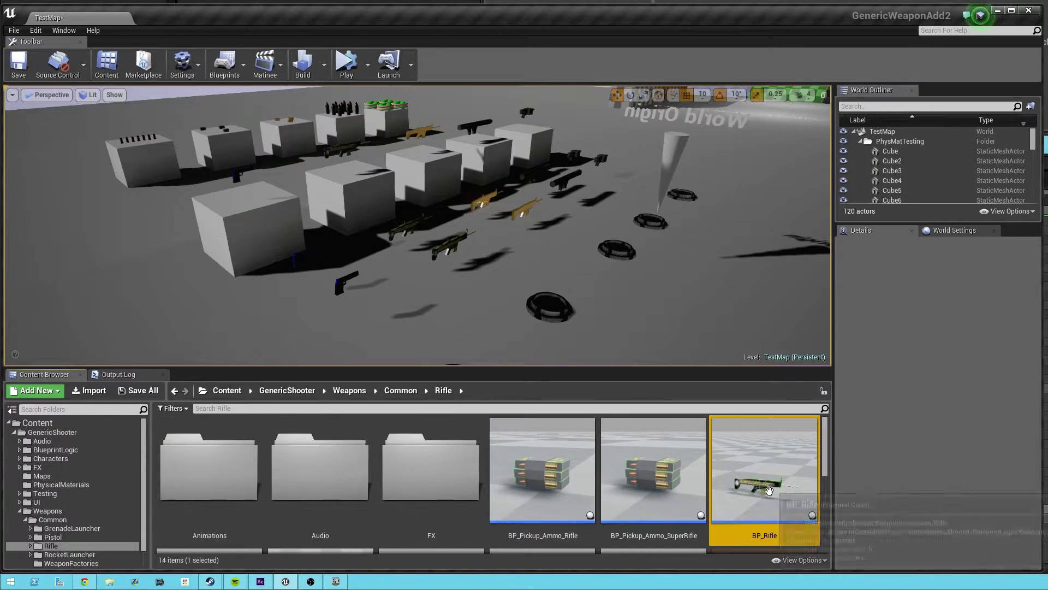
right_click(745, 454)
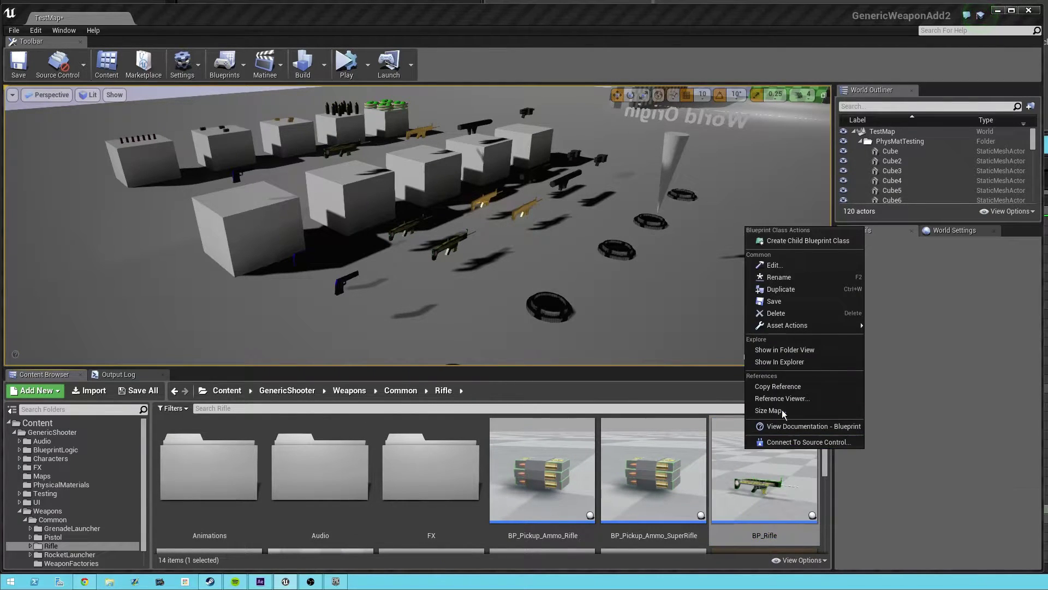
left_click(810, 240)
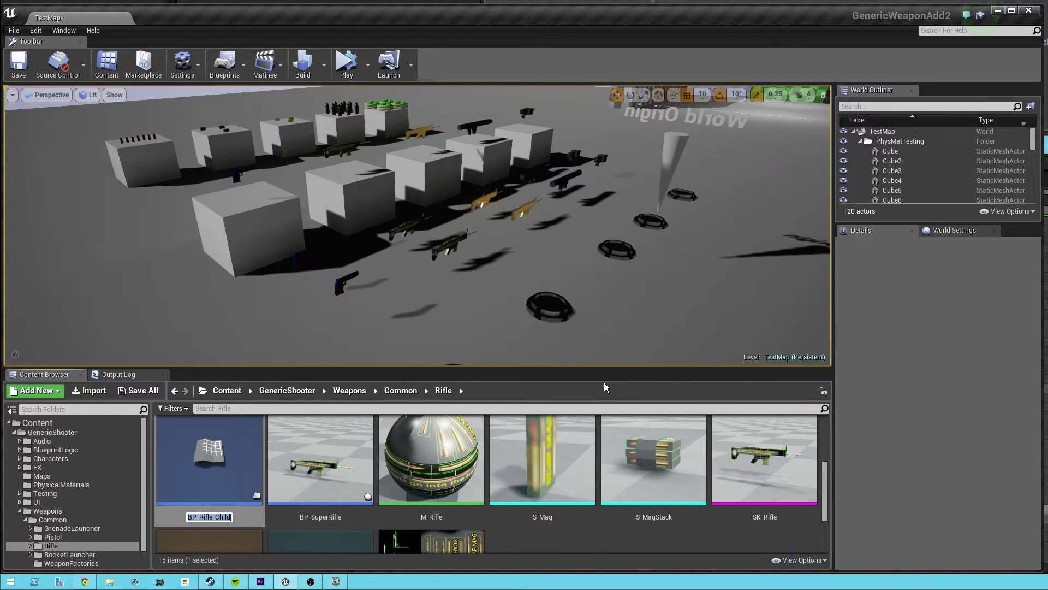
key("End")
key("BackSpace")
key("BackSpace")
key("BackSpace")
key("BackSpace")
key("BackSpace")
key("BackSpace")
key("BackSpace")
key("BackSpace")
key("BackSpace")
key("BackSpace")
key("BackSpace")
type("ProtoRifle")
key("Return")
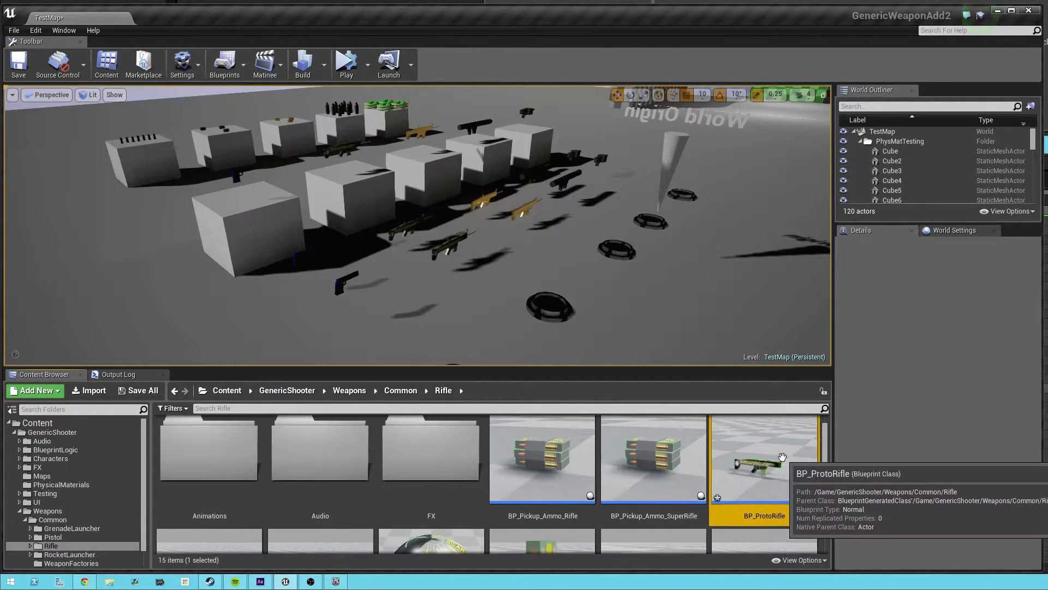
- Move BP_ProtoRifle into the TutorialWeapons folder and open that folder
left_click_drag(142, 441, 143, 474)
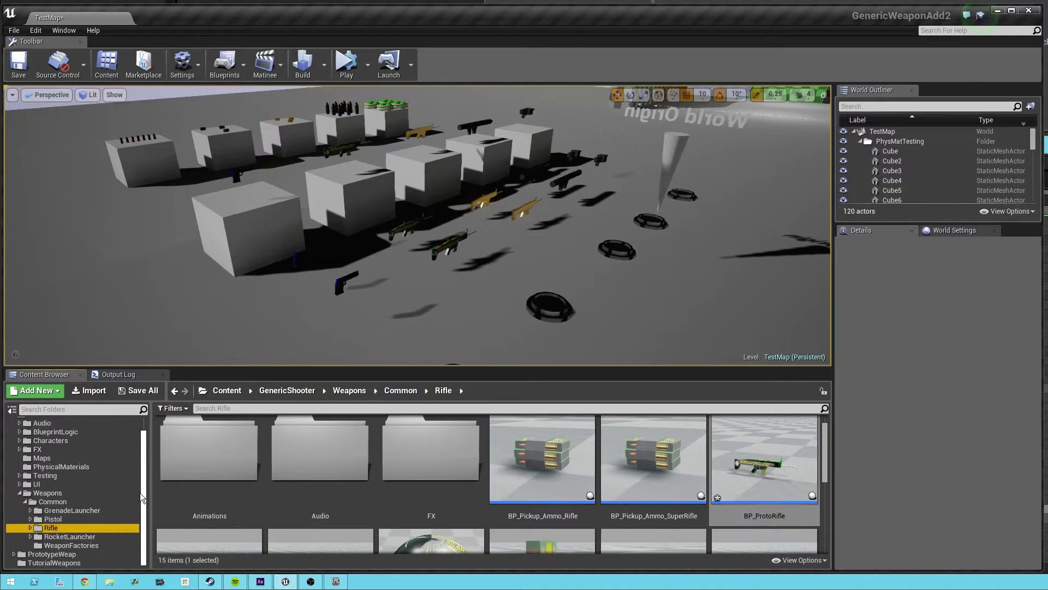
left_click_drag(788, 469, 65, 562)
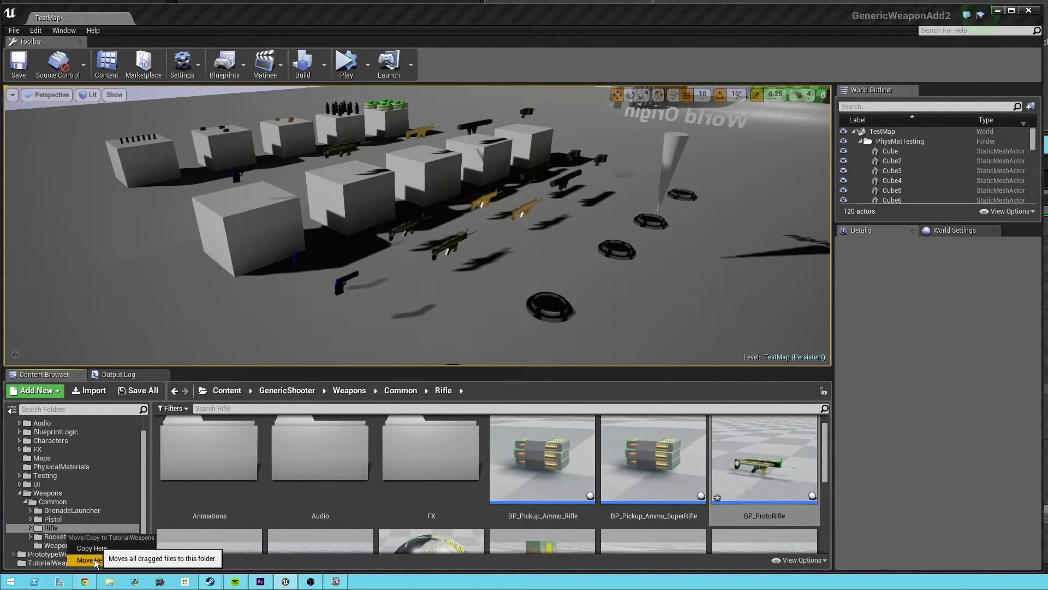
left_click(88, 561)
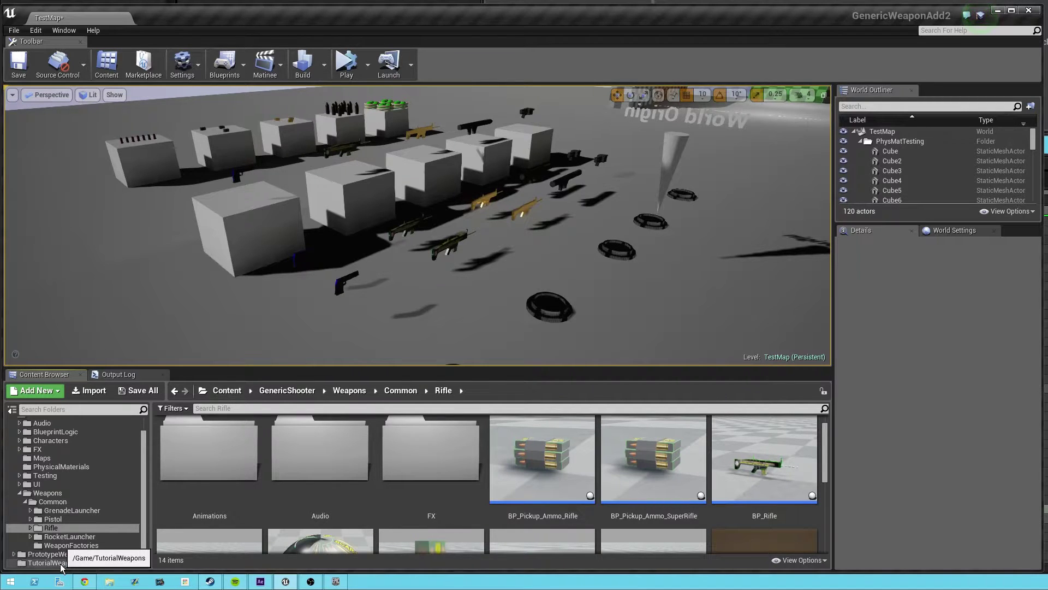
left_click(81, 562)
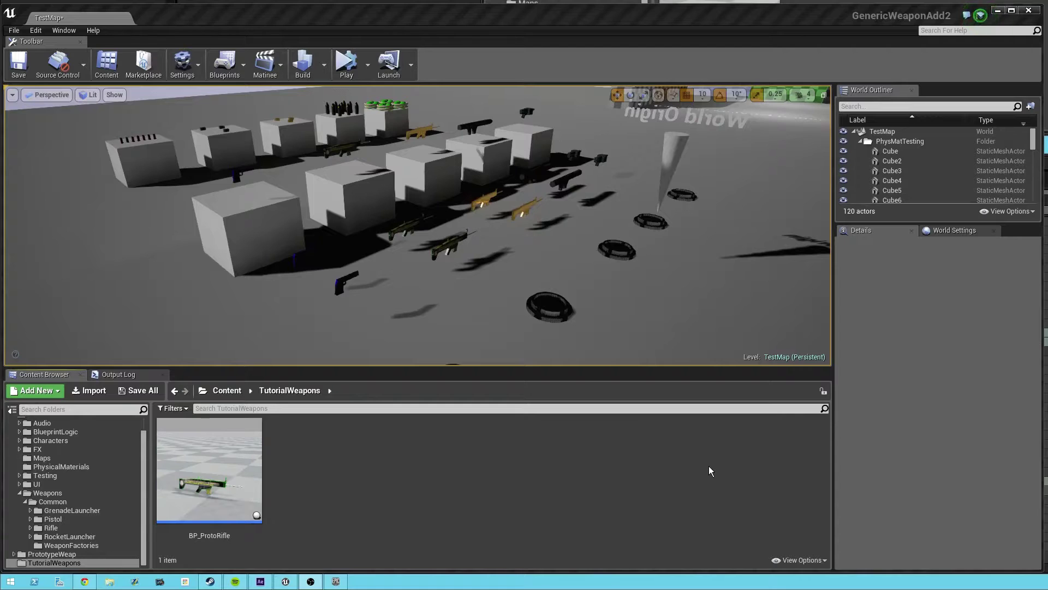
- Open the BP_ProtoRifle blueprint for editing with a close-up of its rifle model
double_click(226, 456)
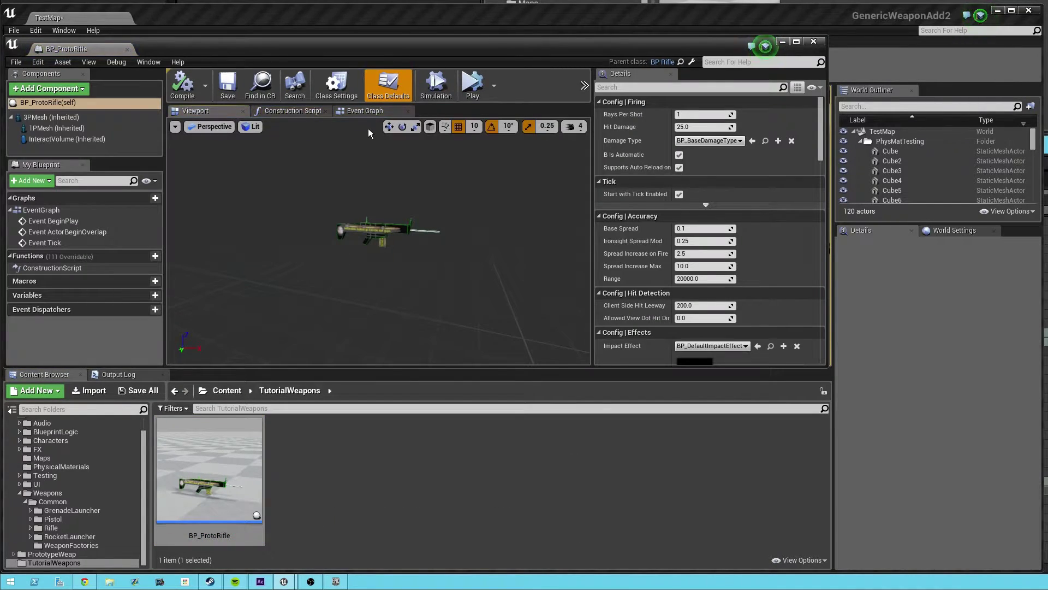
right_click_drag(373, 239, 374, 239)
key("w")
key("s")
scroll(203, 229, "up", 5)
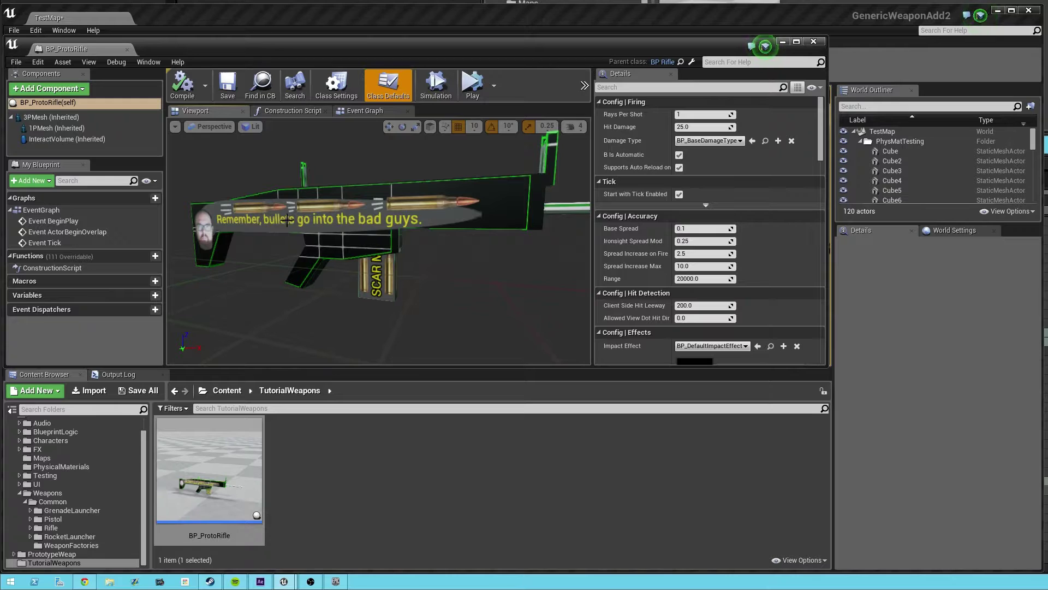
- Set the 3PMesh component's skeletal mesh to Prototype_AssaultRifle and bring the whole model into view
left_click(77, 119)
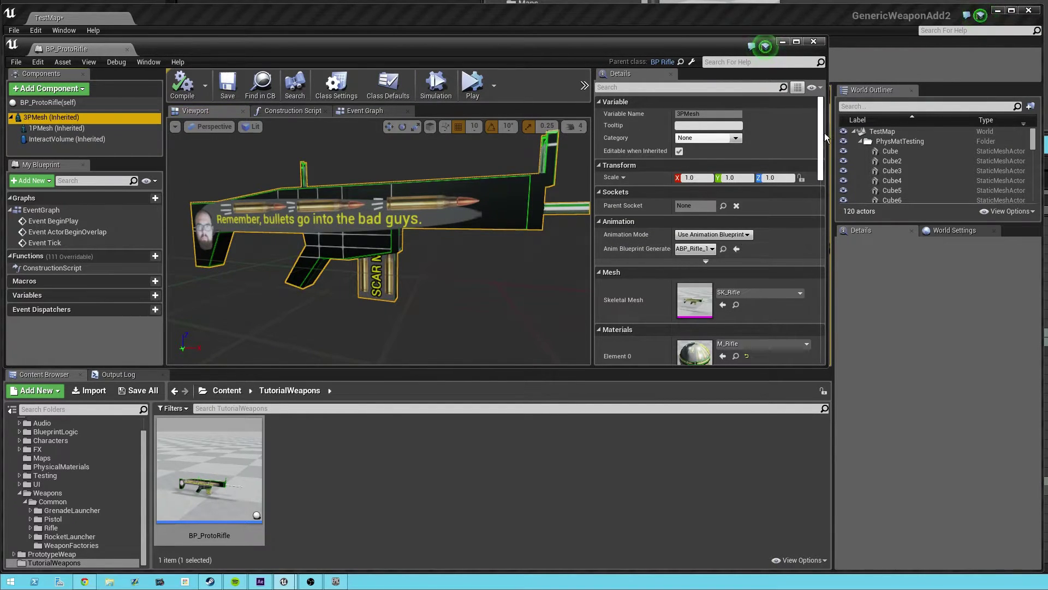
left_click_drag(823, 133, 797, 165)
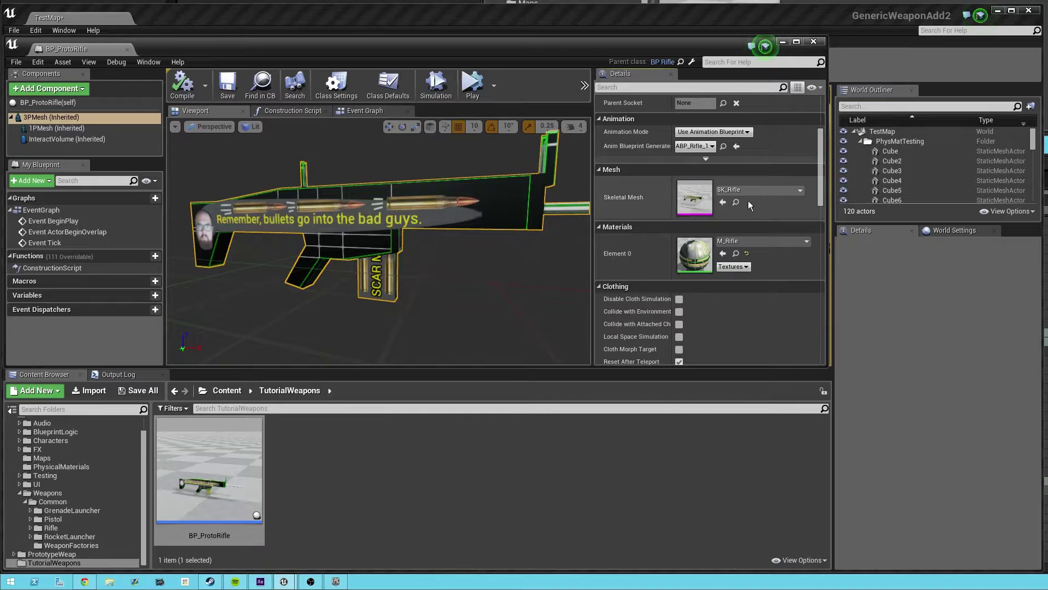
left_click(780, 191)
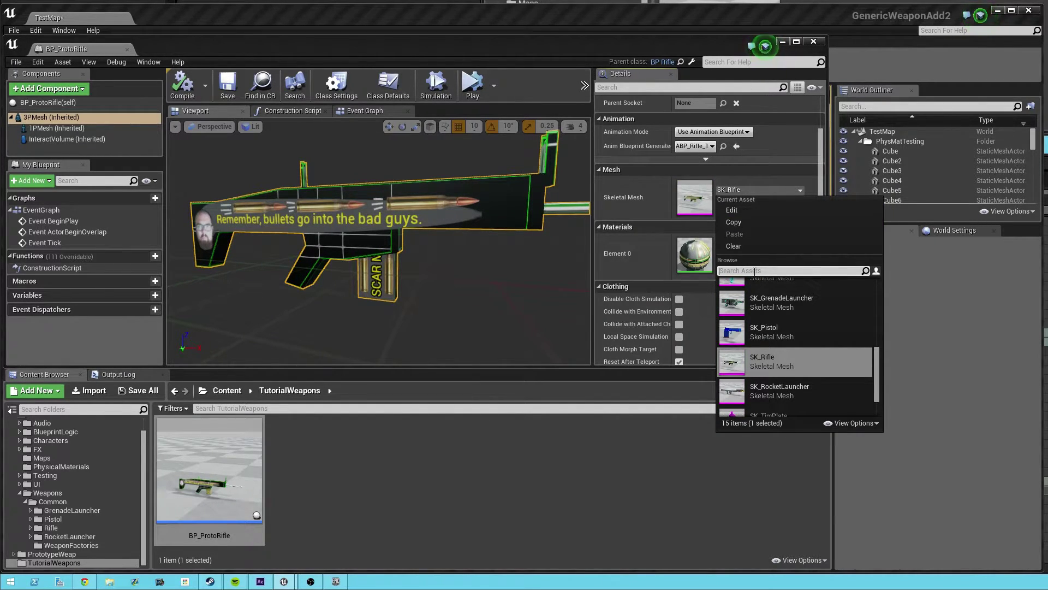
type("proto")
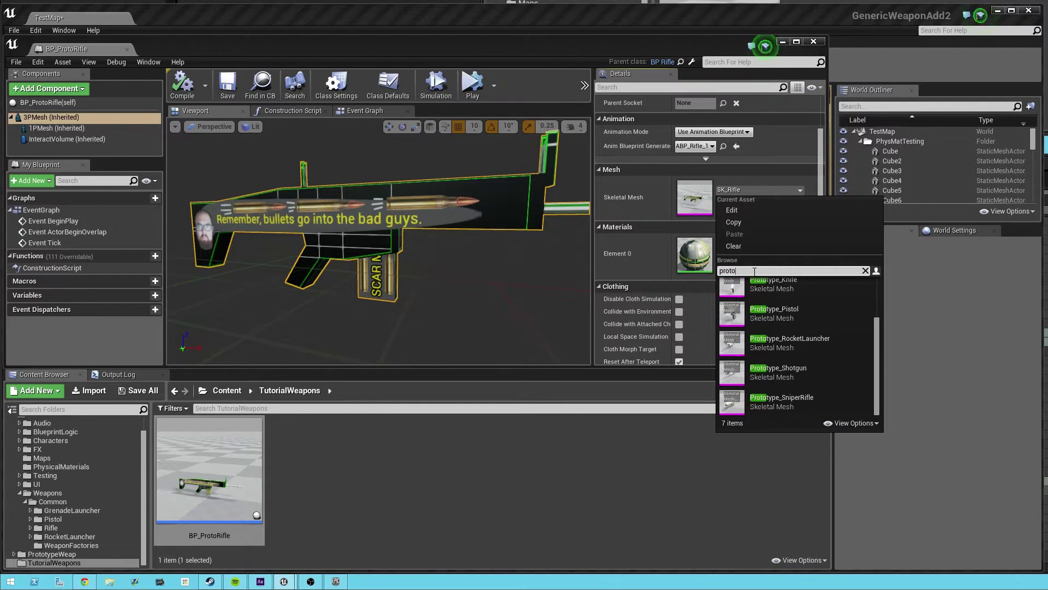
type("type ri")
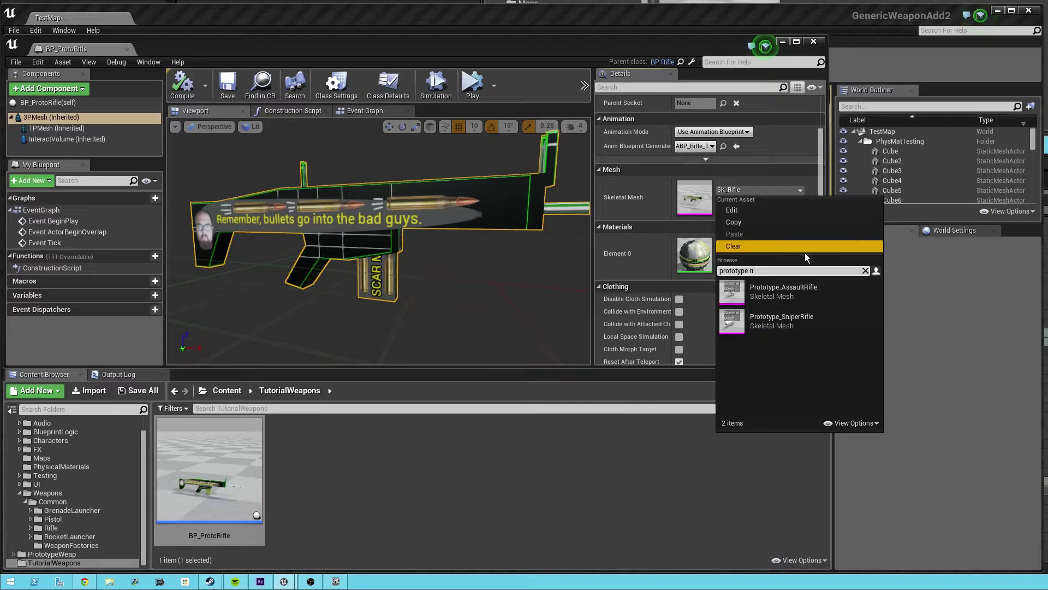
left_click(789, 295)
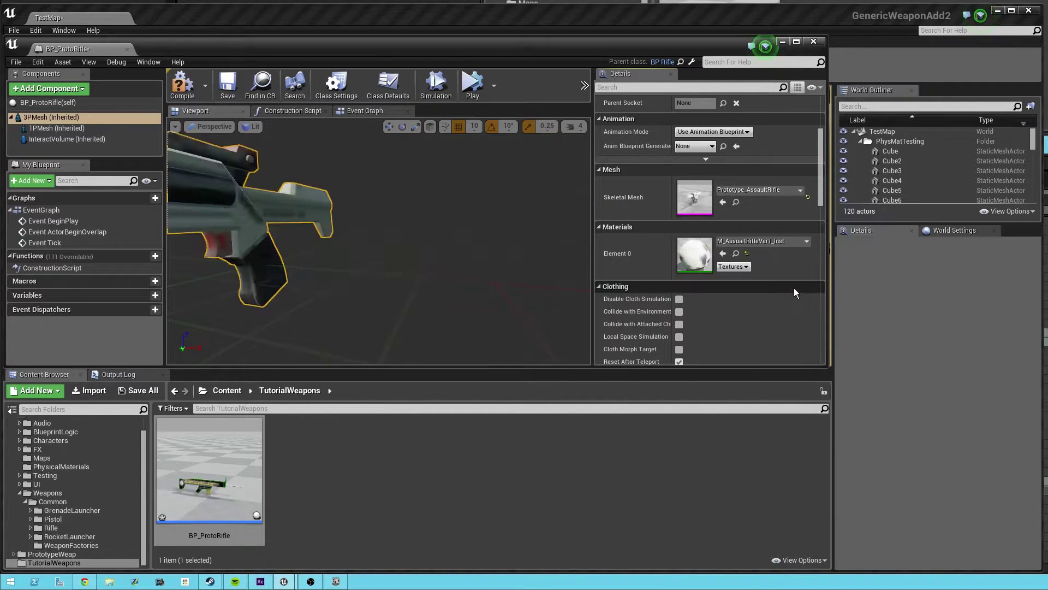
right_click_drag(513, 221, 431, 216)
key("s")
key("w")
key("s")
left_click_drag(536, 252, 546, 252)
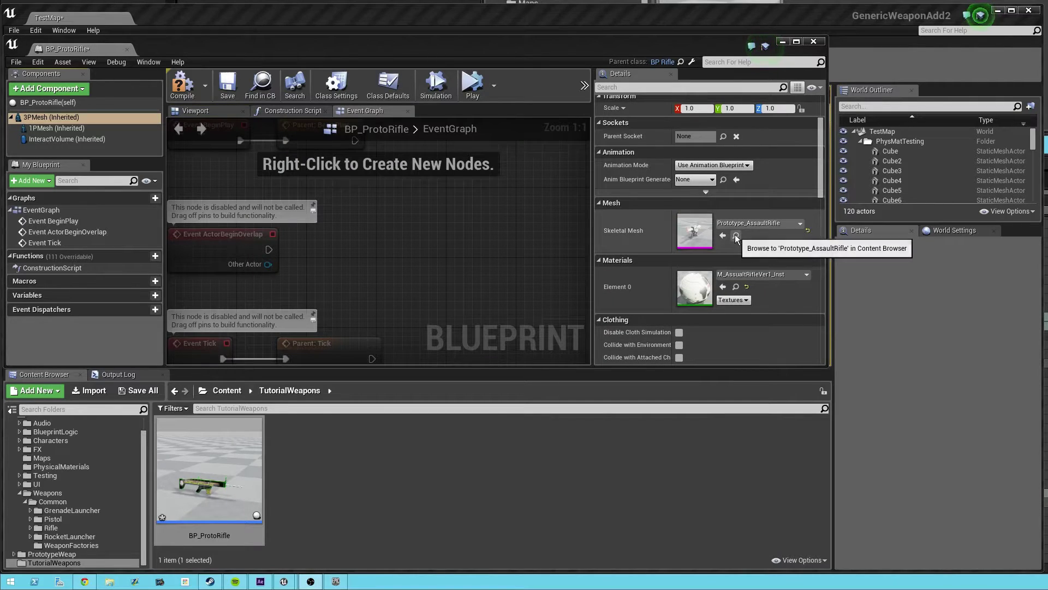
- Open the Prototype_AssaultRifle skeletal mesh, set its Import Rotation yaw to -90, and save the mesh
left_click(736, 235)
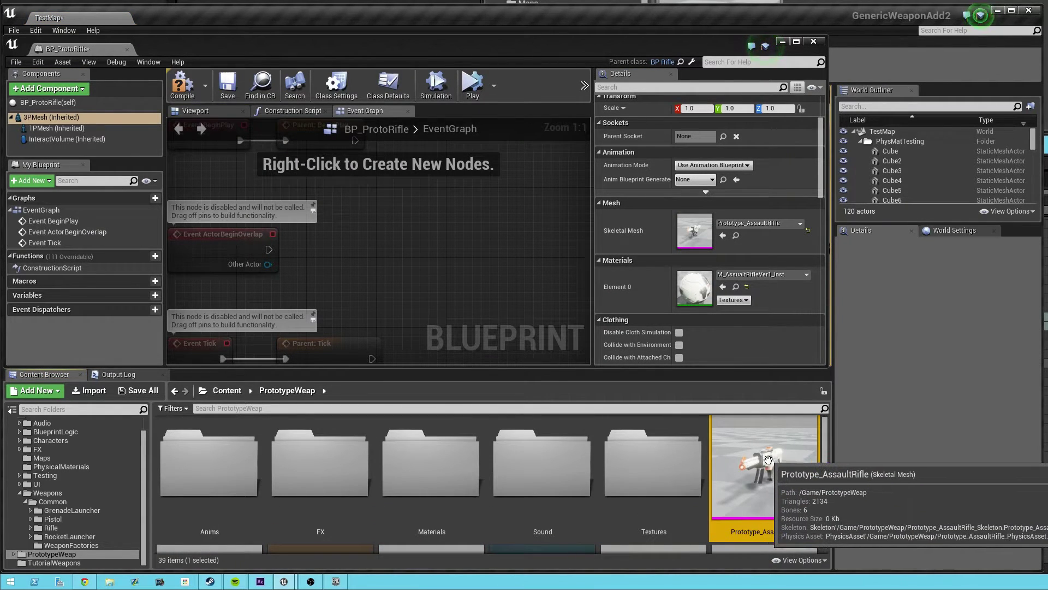
double_click(744, 439)
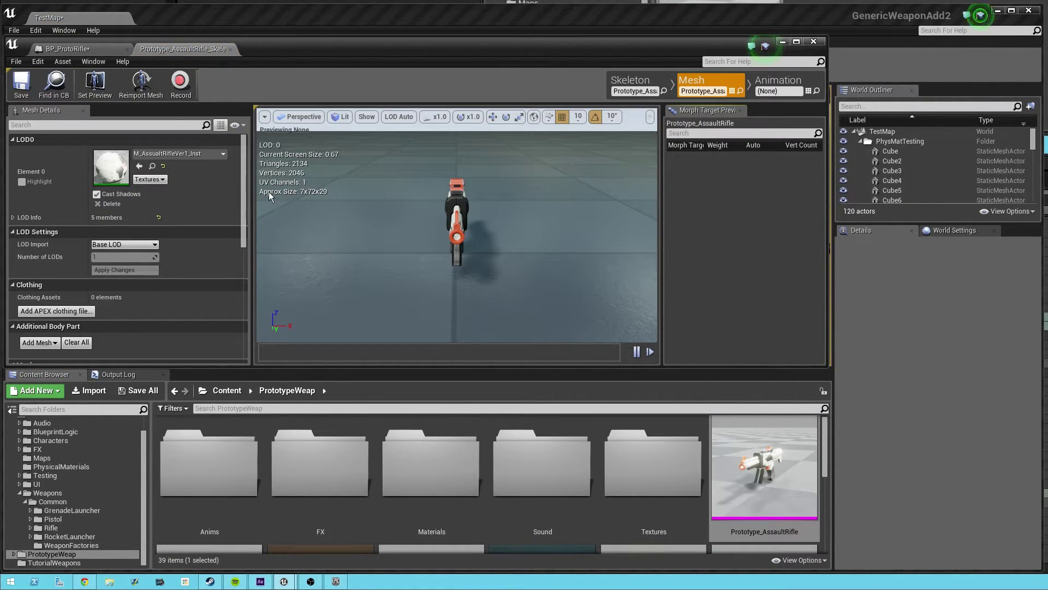
left_click_drag(246, 172, 245, 260)
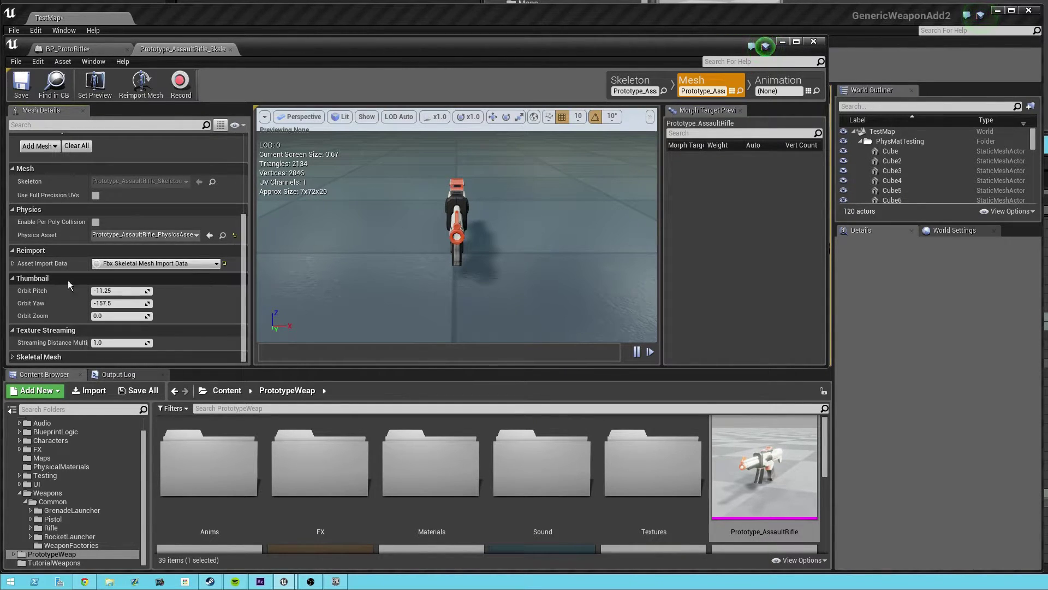
left_click(13, 263)
left_click(23, 289)
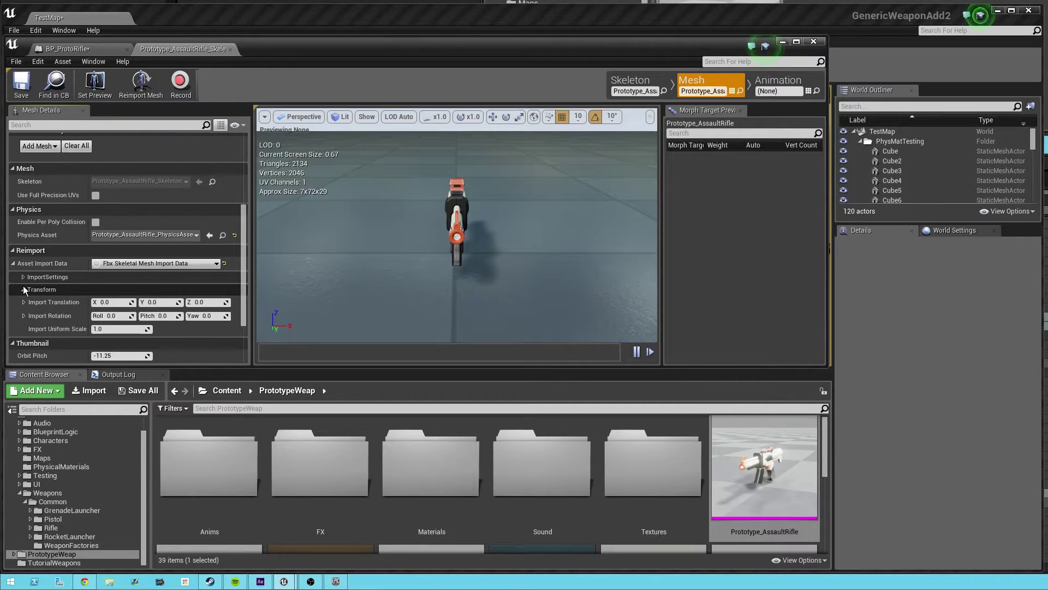
scroll(51, 289, "down", 1)
left_click(210, 298)
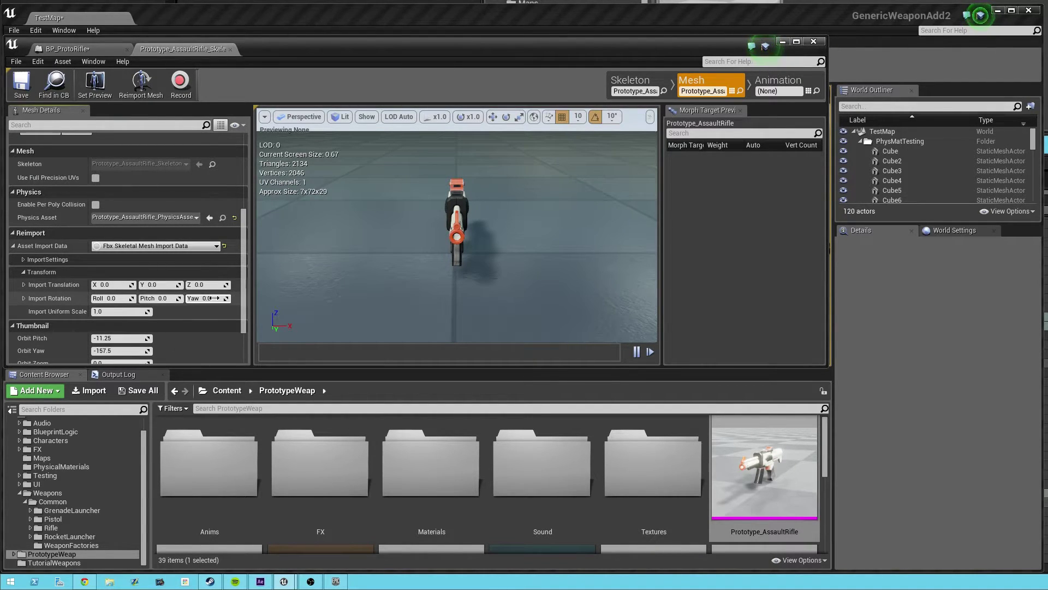
type("-90")
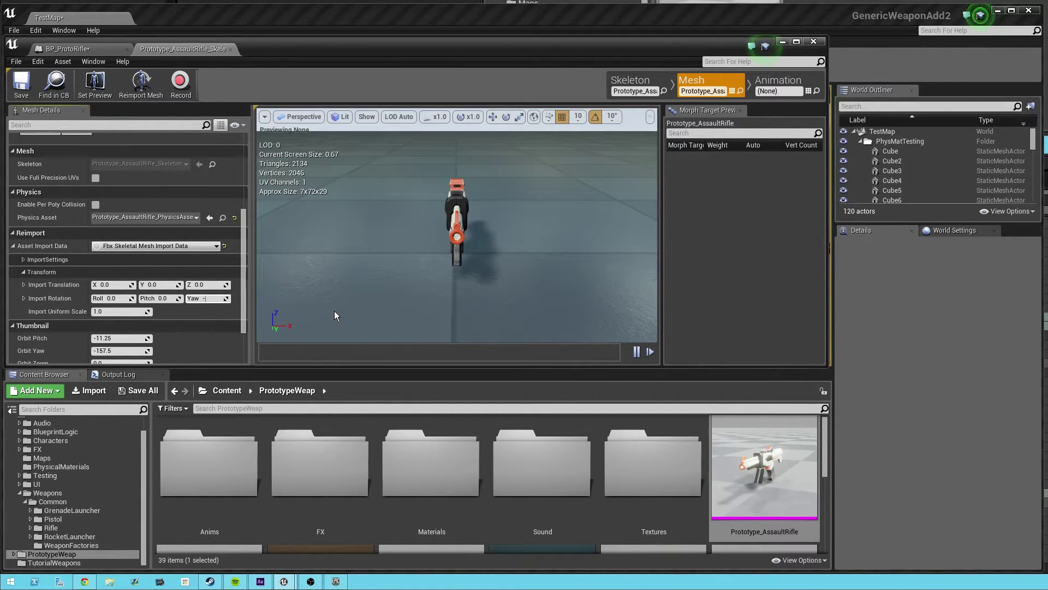
key("Return")
left_click(21, 83)
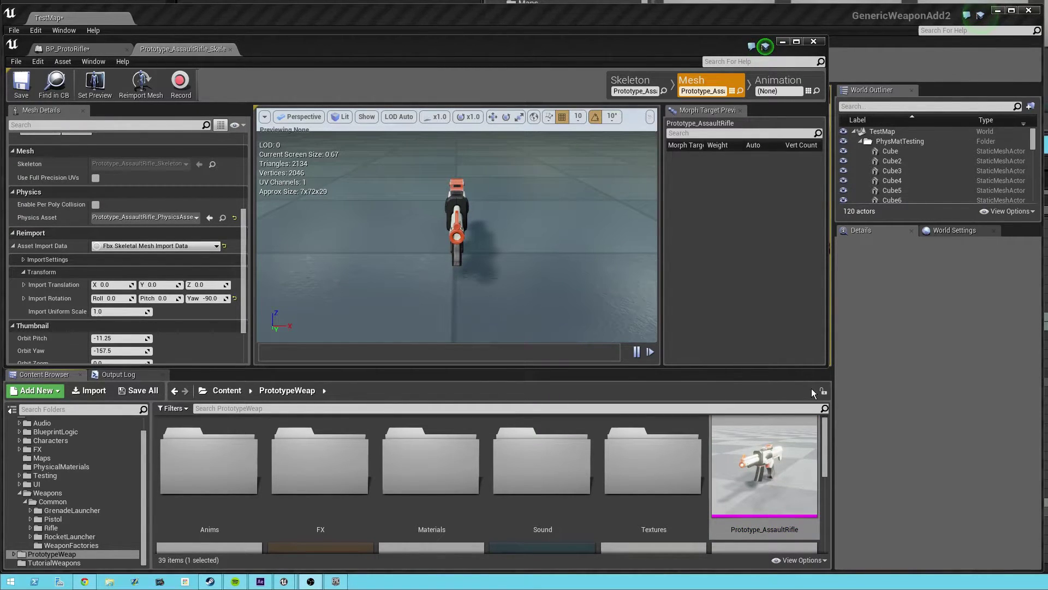
- Export the Prototype_AssaultRifle mesh asset to the Temp folder as Prototype_AssaultRifle.FBX
right_click(752, 445)
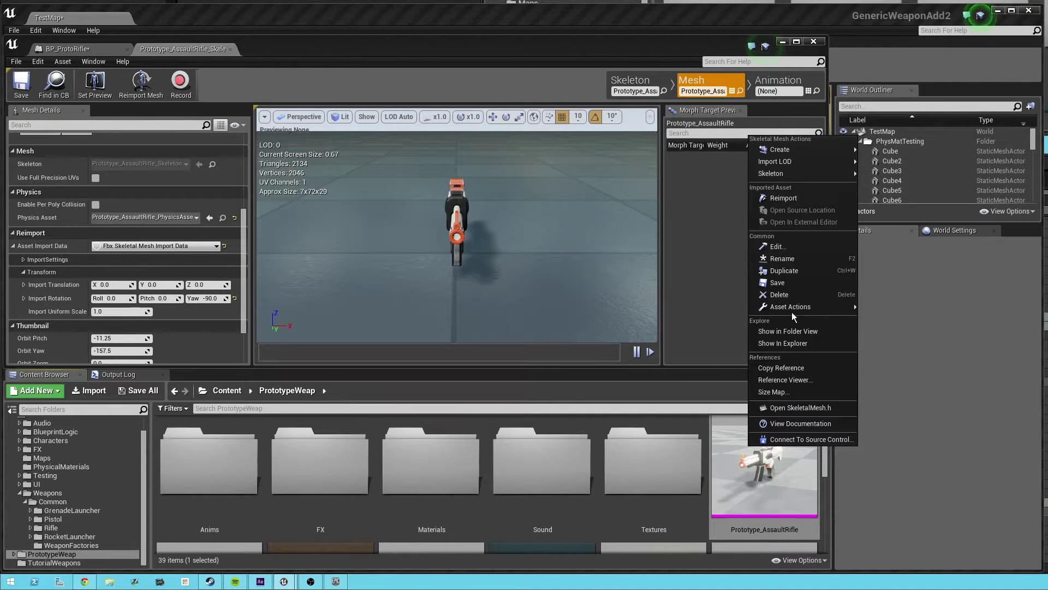
mouse_move(792, 307)
left_click(902, 359)
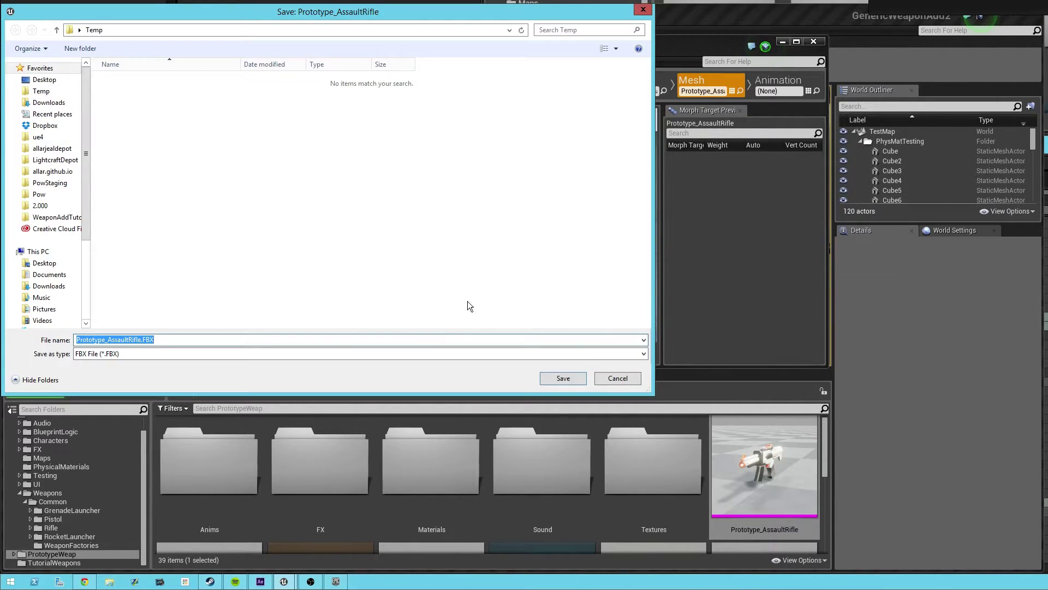
left_click(563, 378)
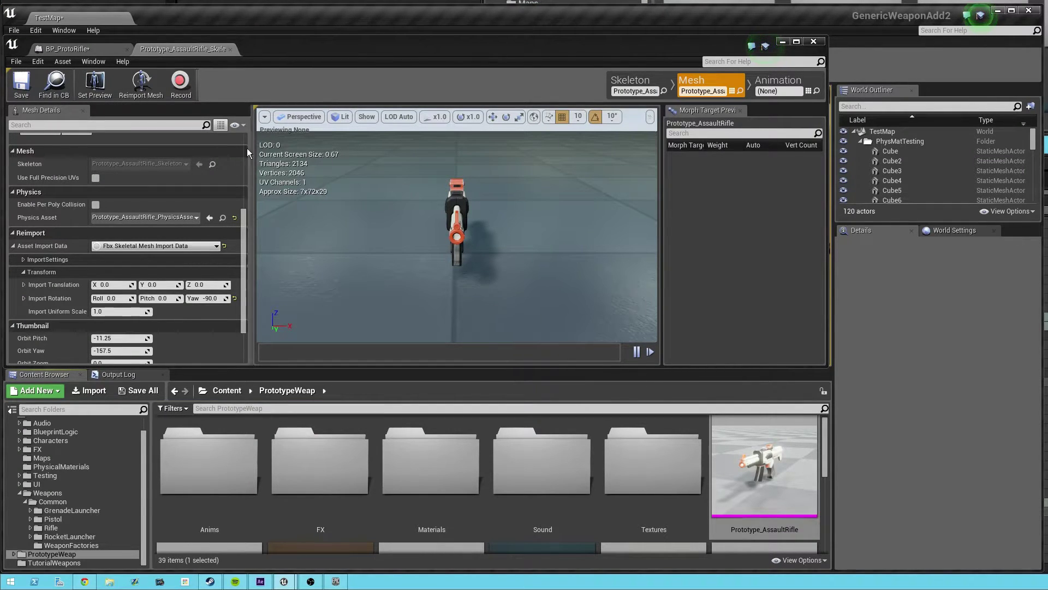
- Reimport the mesh from Prototype_AssaultRifle.FBX in the Temp folder and save it
left_click(144, 86)
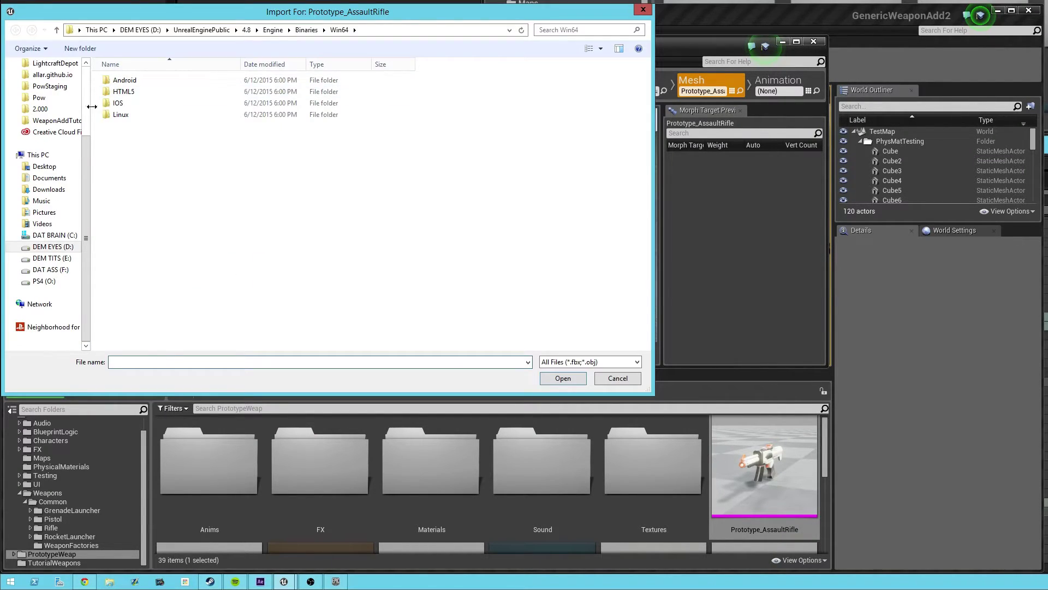
scroll(41, 98, "up", 3)
left_click(41, 93)
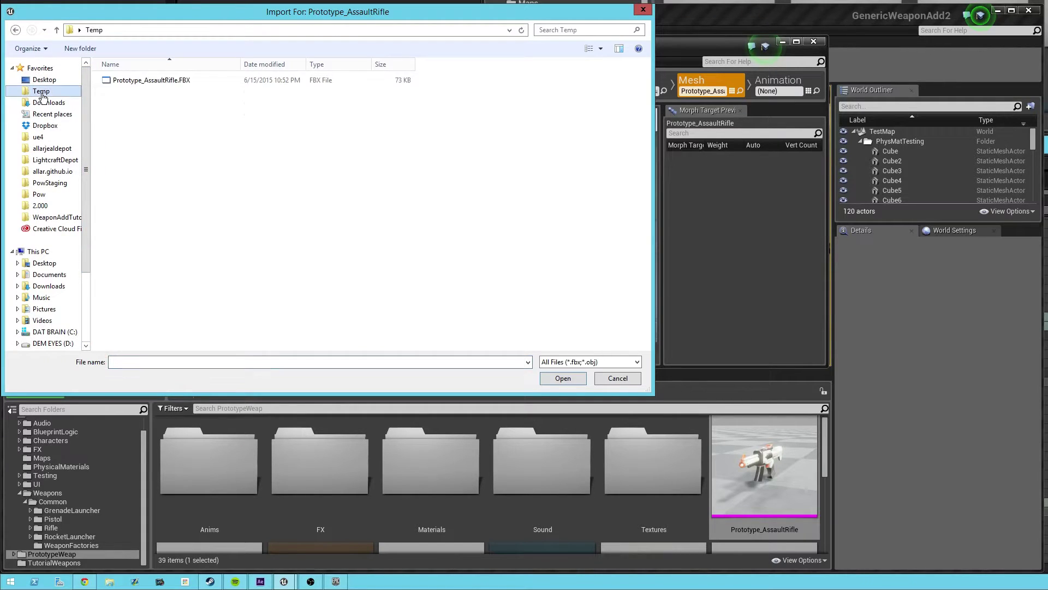
left_click(157, 83)
left_click(563, 378)
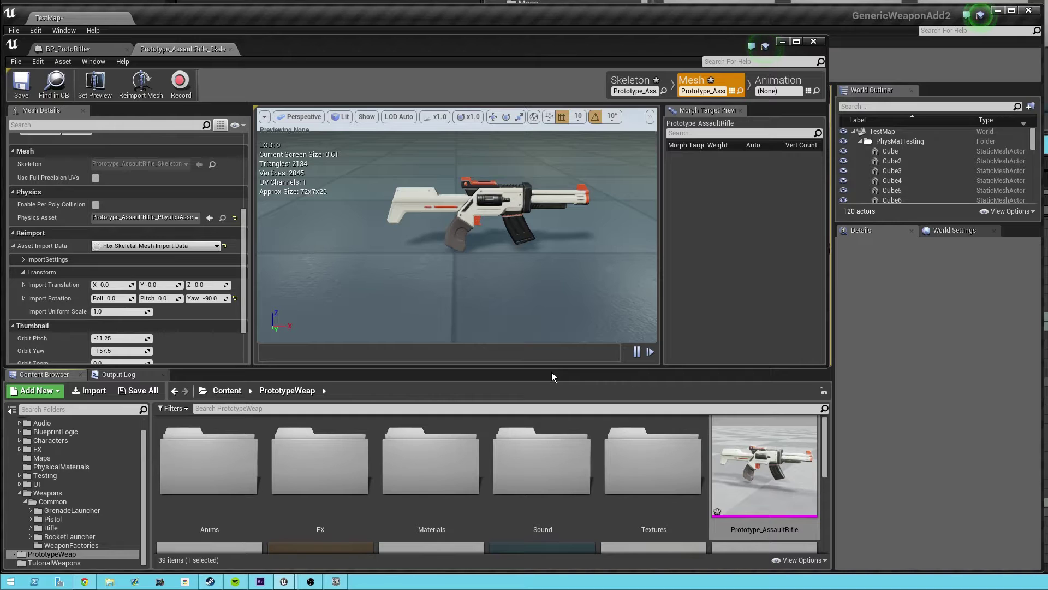
left_click(21, 87)
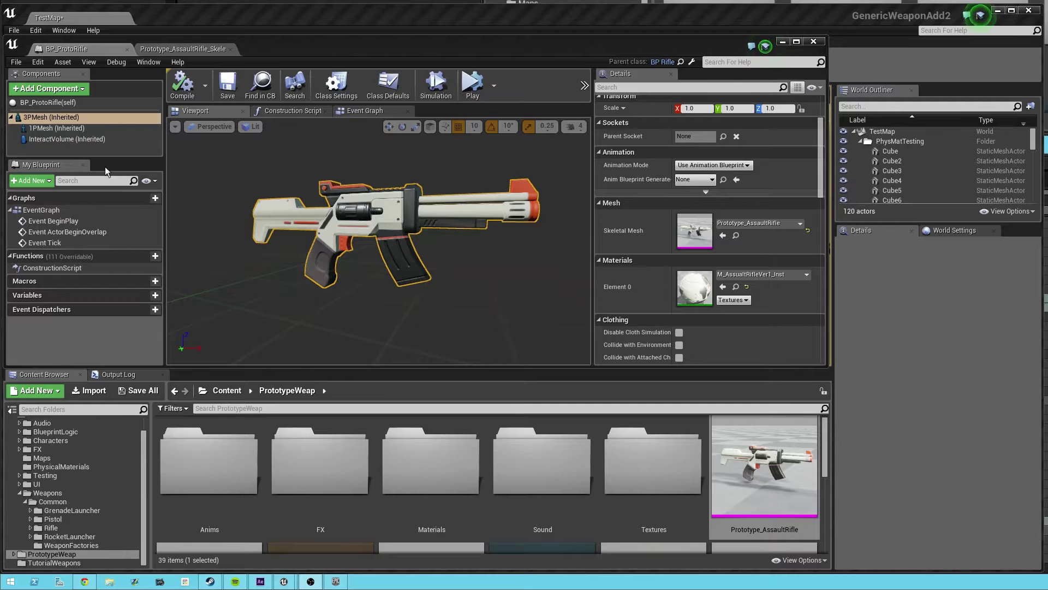
- Set the 1PMesh component's skeletal mesh to Prototype_AssaultRifle in BP_ProtoRifle and save the blueprint
left_click(56, 129)
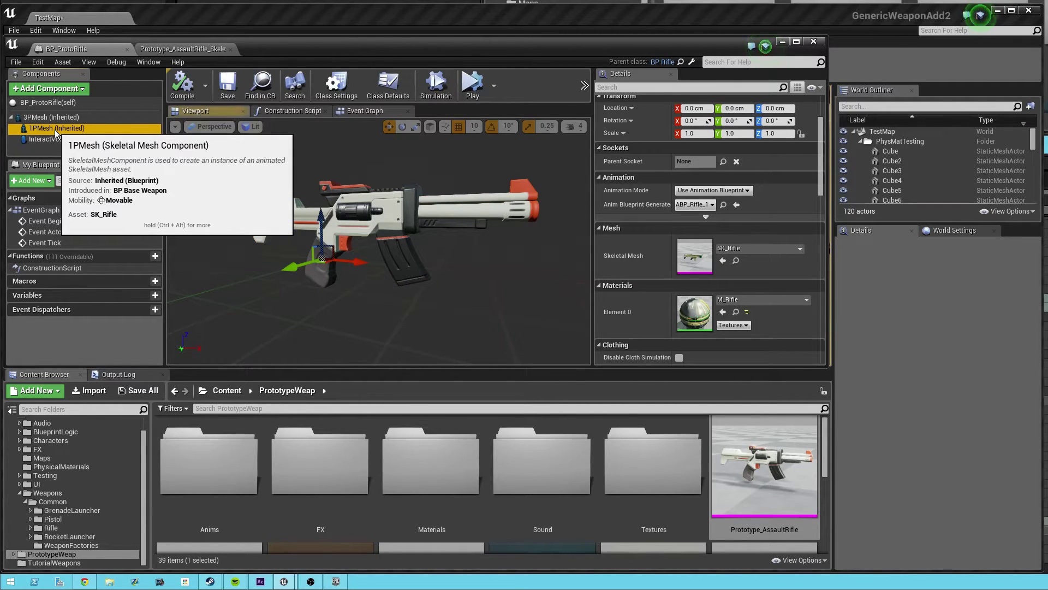
left_click(750, 251)
type("prototype")
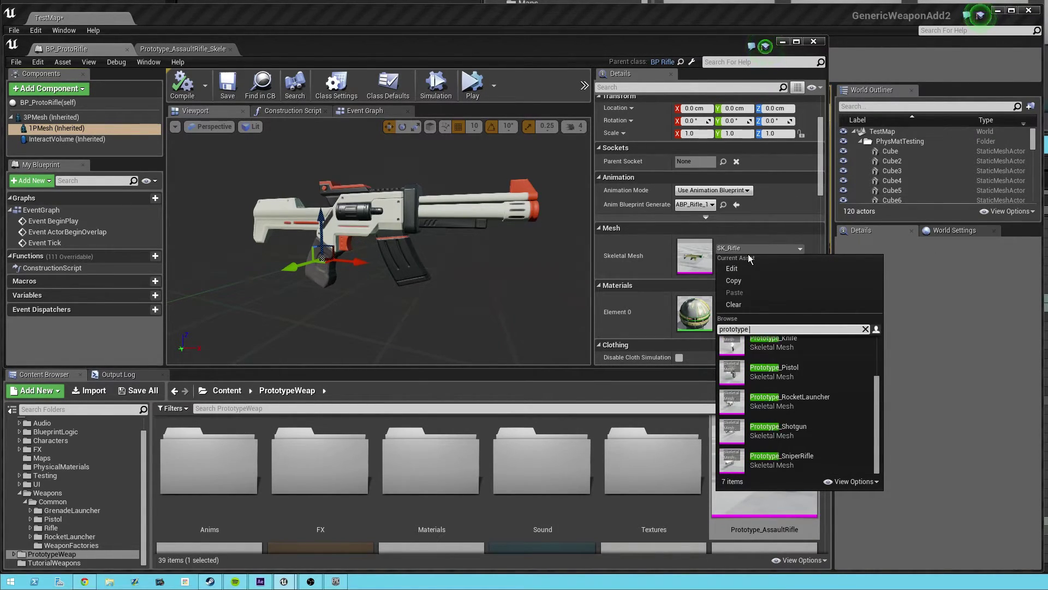
type(" rifle")
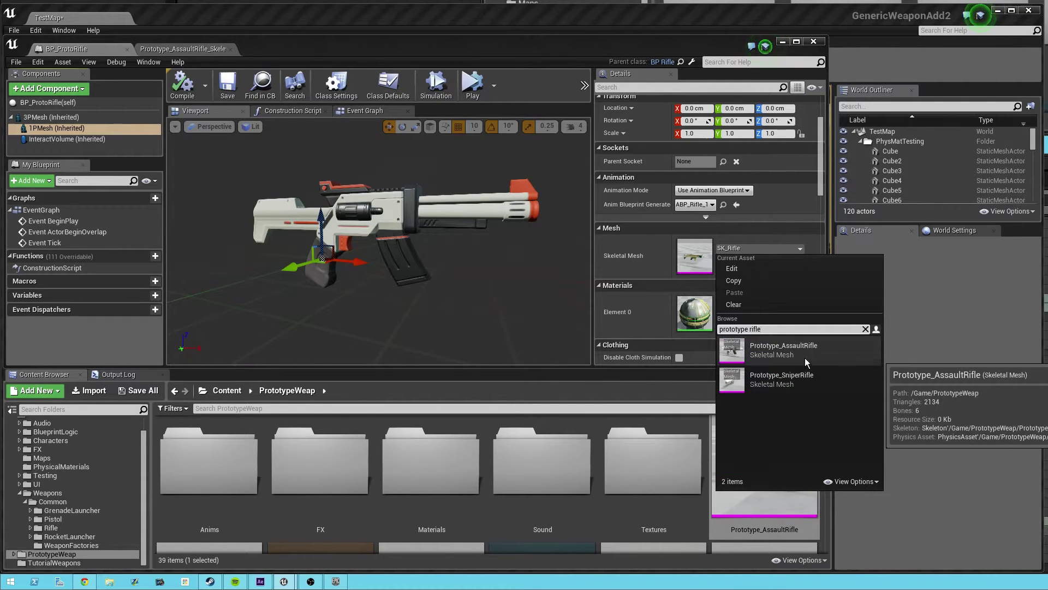
left_click(805, 354)
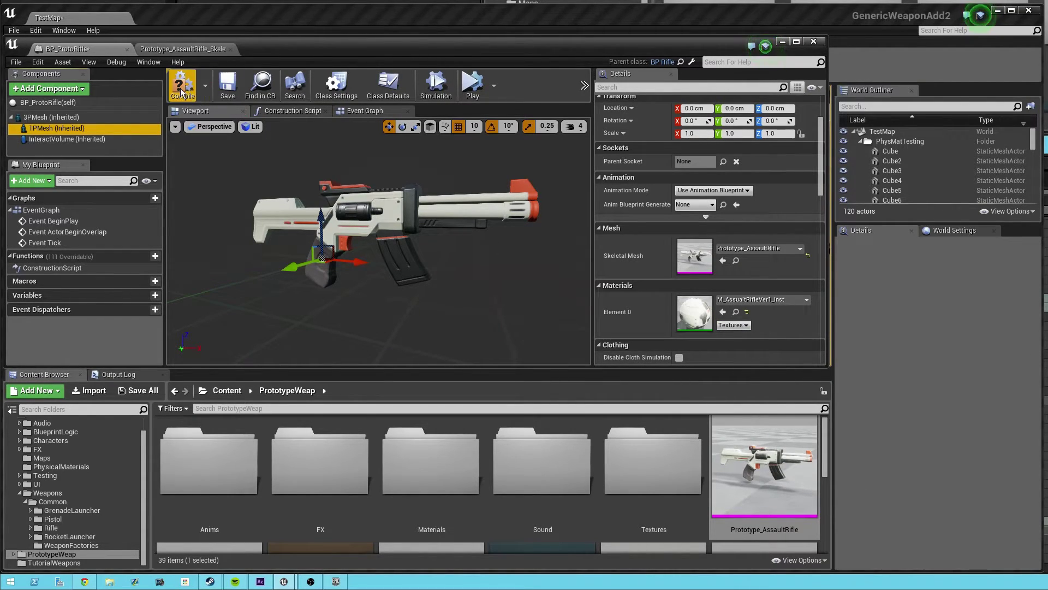
left_click(226, 89)
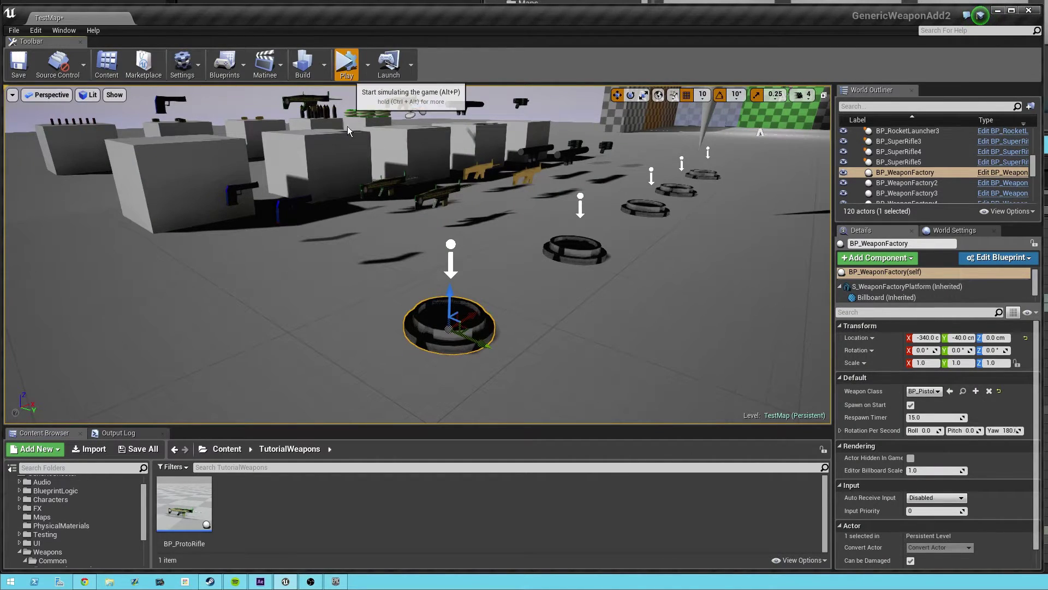
- Simulate the level to preview the weapon factories, stop it, and set BP_WeaponFactory's Weapon Class to BP_ProtoRifle
left_click(346, 63)
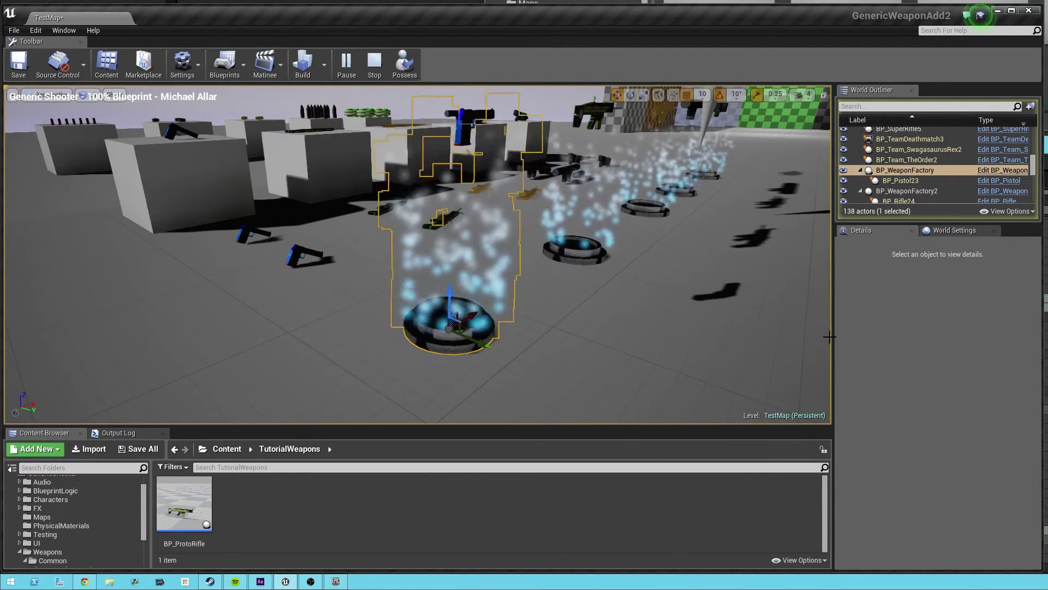
left_click(829, 253)
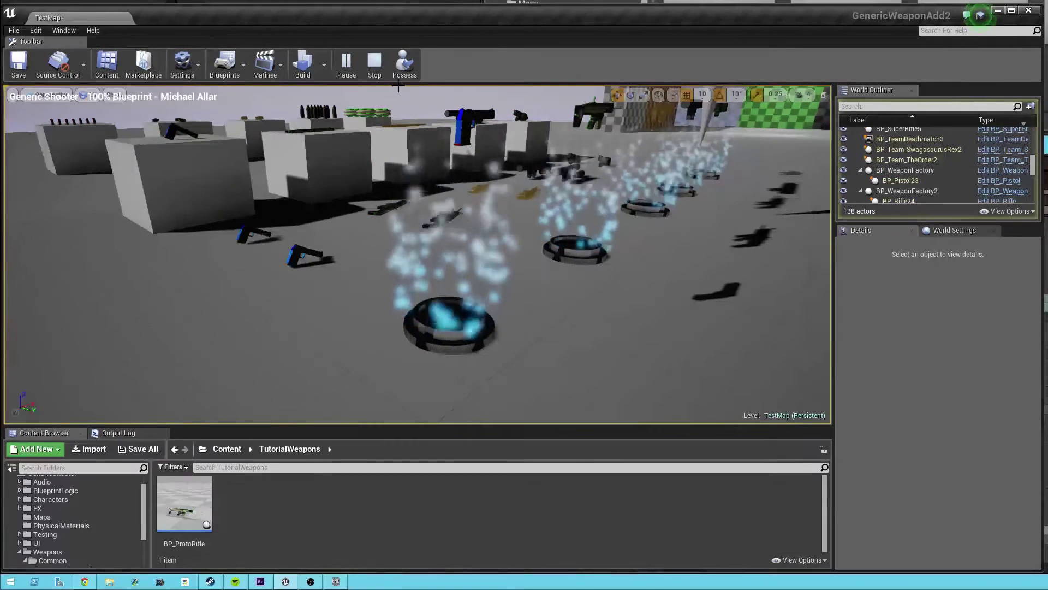
left_click(449, 322)
left_click(375, 64)
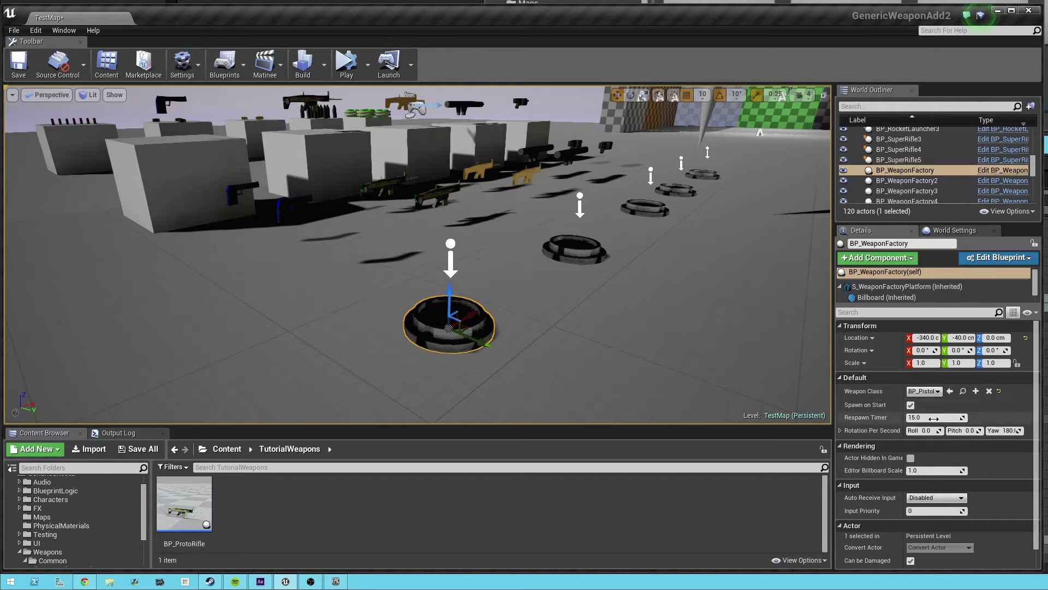
left_click(928, 392)
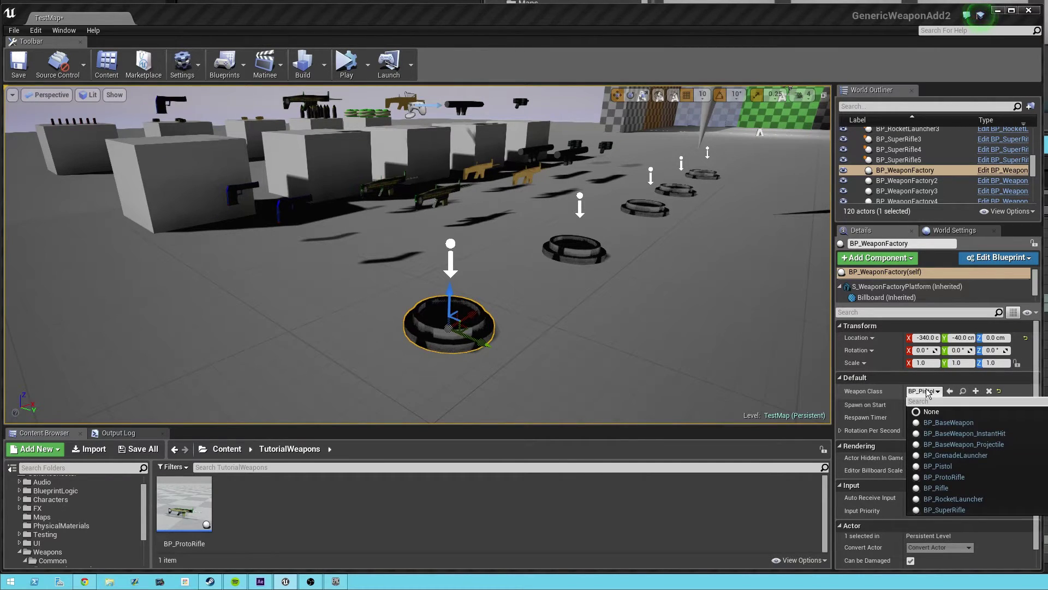
left_click(939, 478)
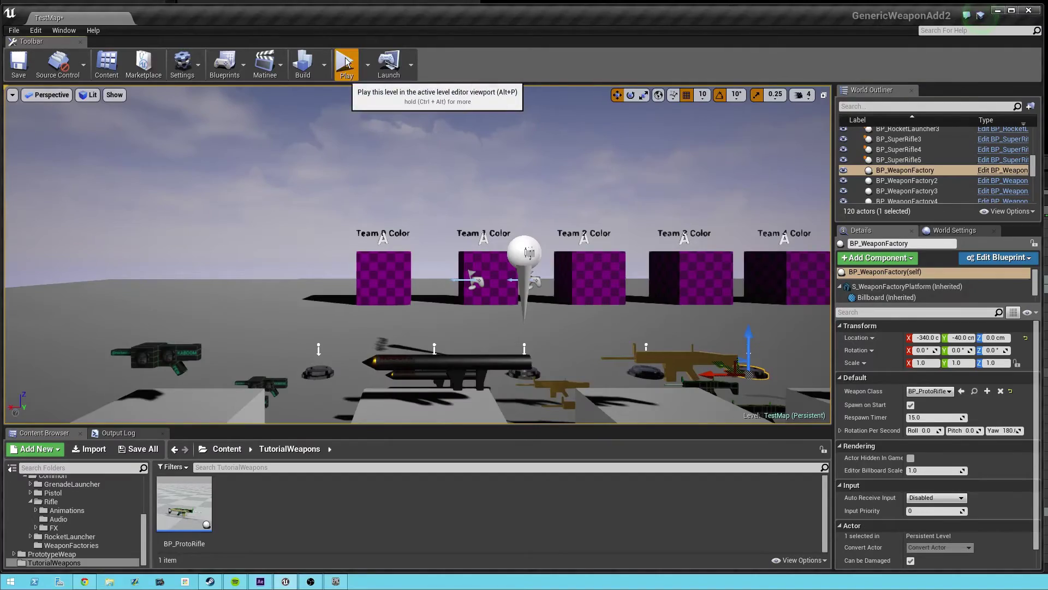
- Play the level, pick up the prototype rifle from its factory, and test firing, aiming and reloading at the material walls
left_click(346, 62)
key("w")
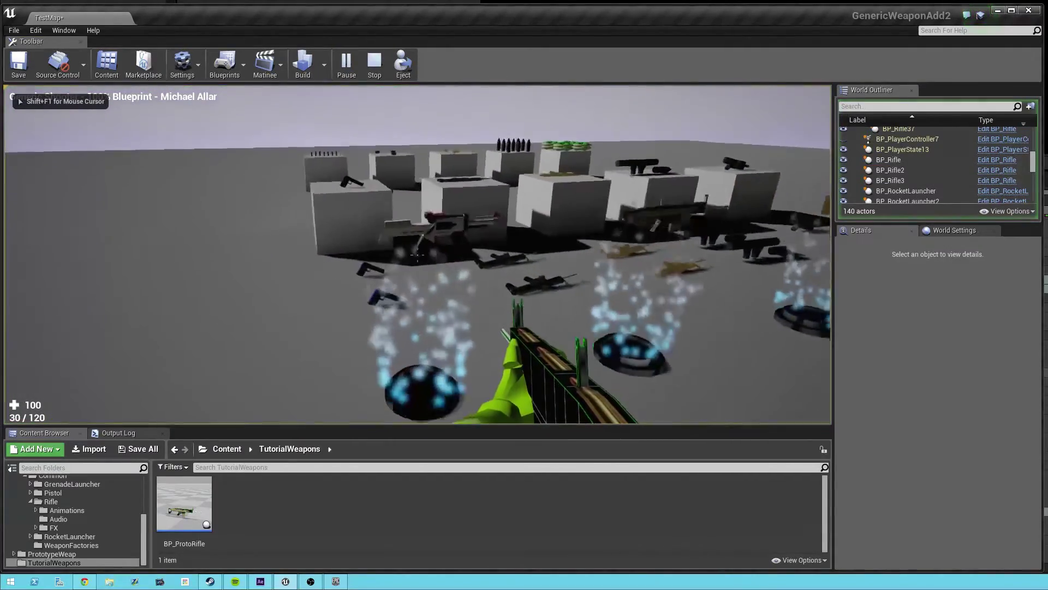
key("e")
key("w")
left_click(418, 254)
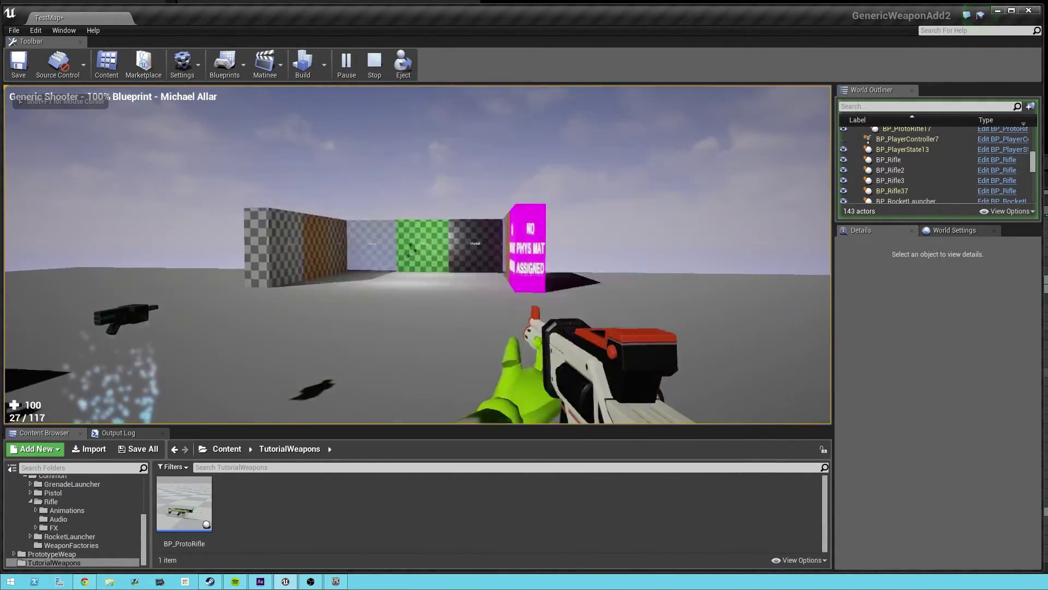
left_click_drag(424, 225, 435, 228)
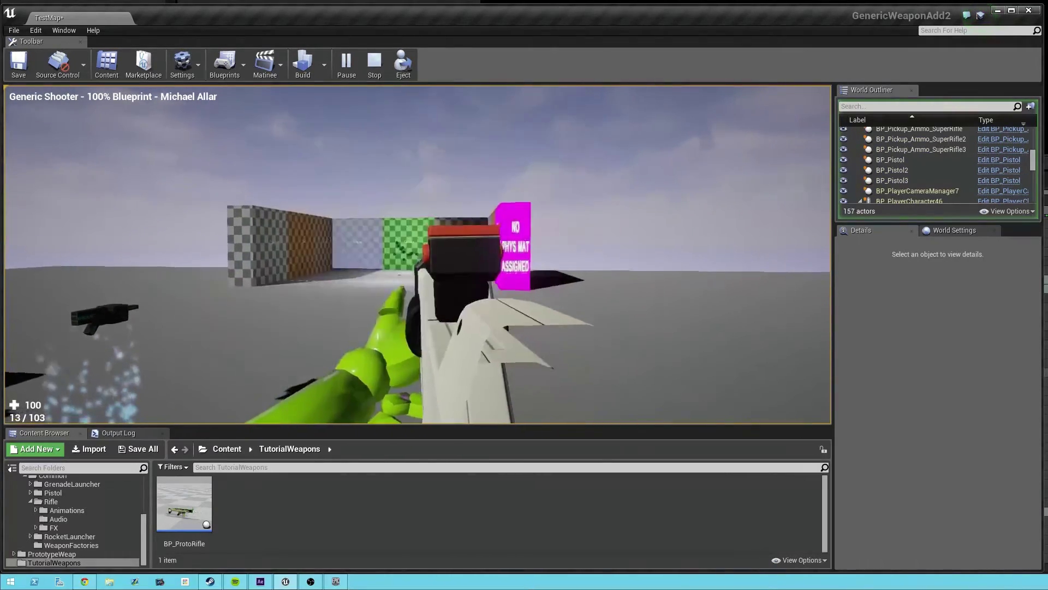
key("r")
key("w")
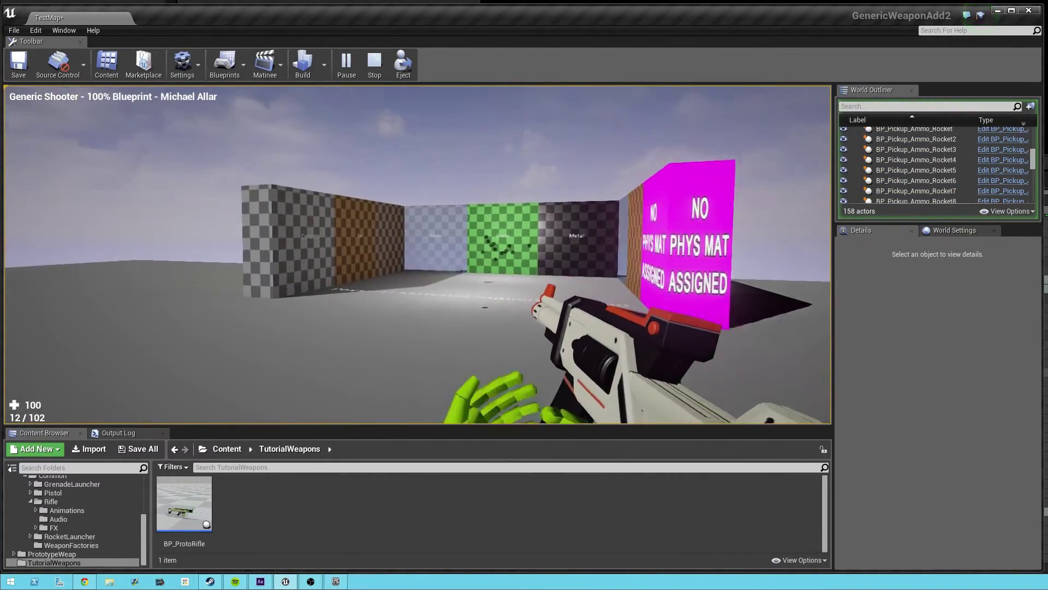
- Keep firing and reloading the prototype rifle at the material walls, check it in third-person view, and stop the play session
left_click(418, 255)
mouse_move(418, 255)
left_mouse_down()
mouse_move(439, 255)
mouse_move(428, 254)
left_mouse_up()
key("r")
key("r")
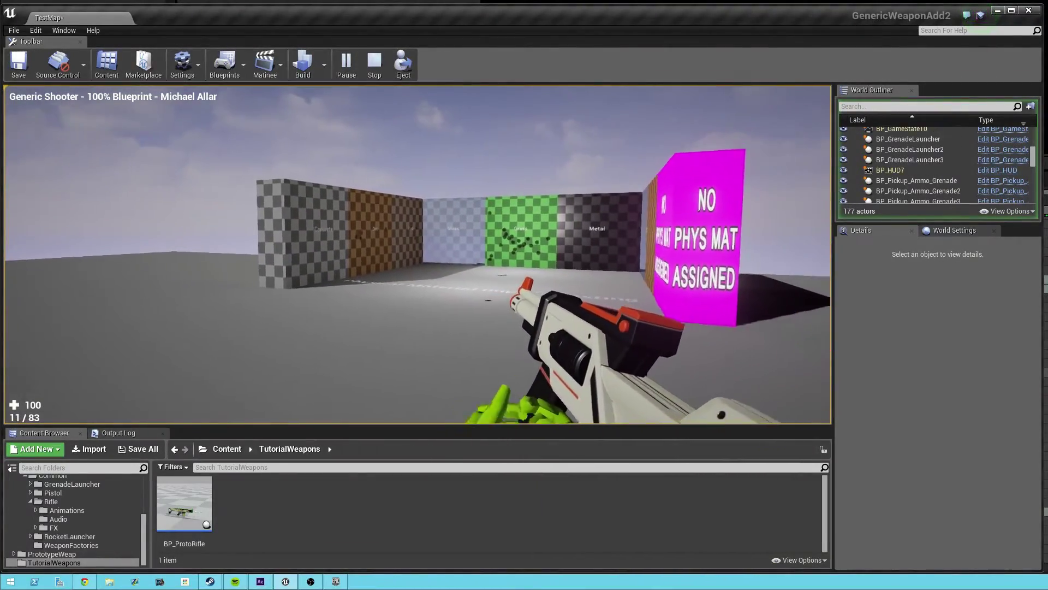
left_click_drag(418, 254, 393, 284)
key("v")
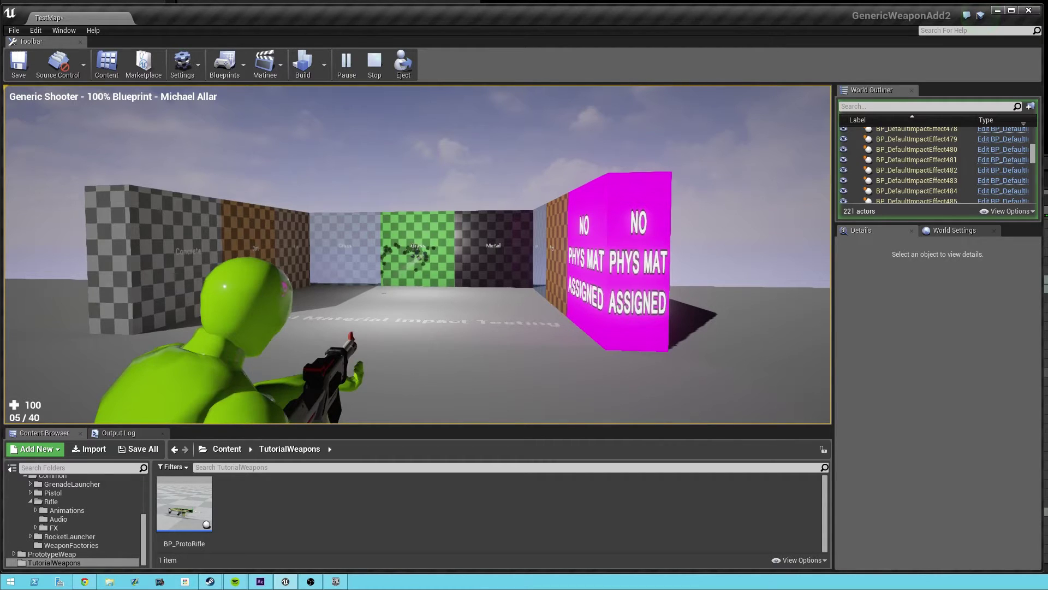
key("Escape")
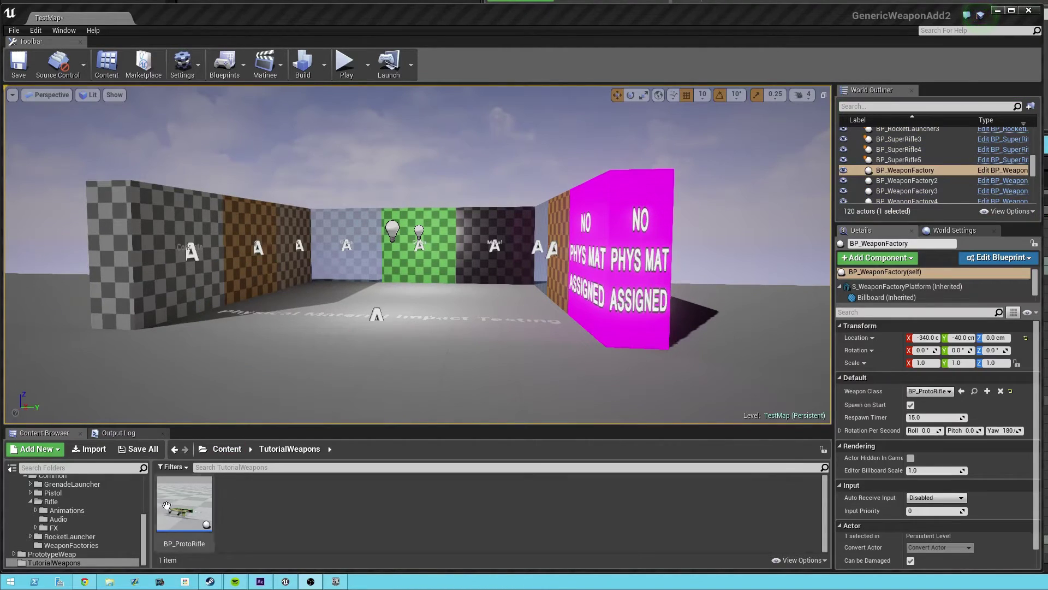
- Open BP_ProtoRifle, look up its offset settings, and enable the debug option to always show the crosshair
double_click(184, 507)
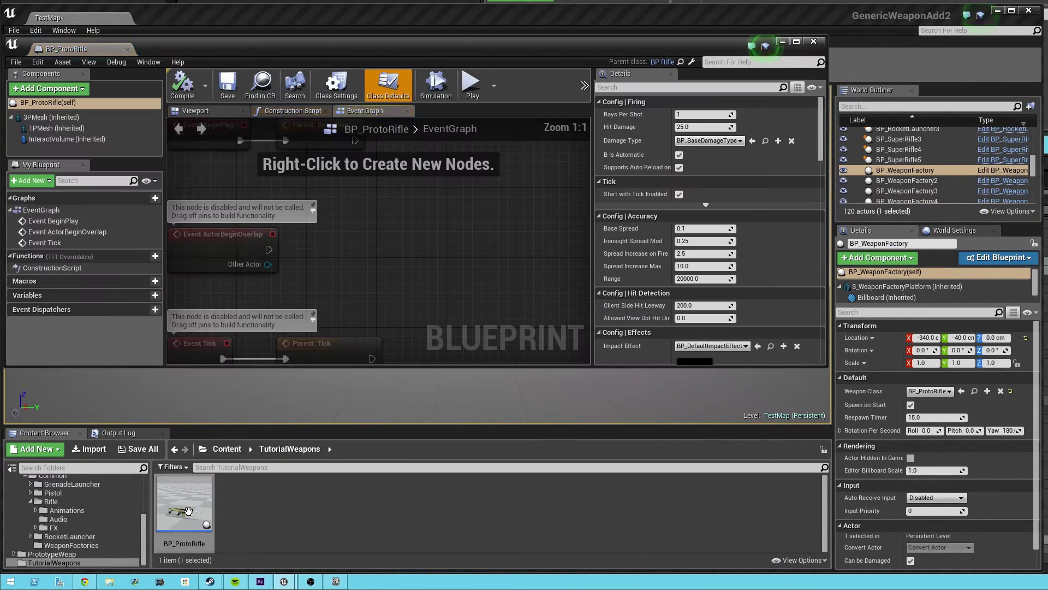
left_click(659, 88)
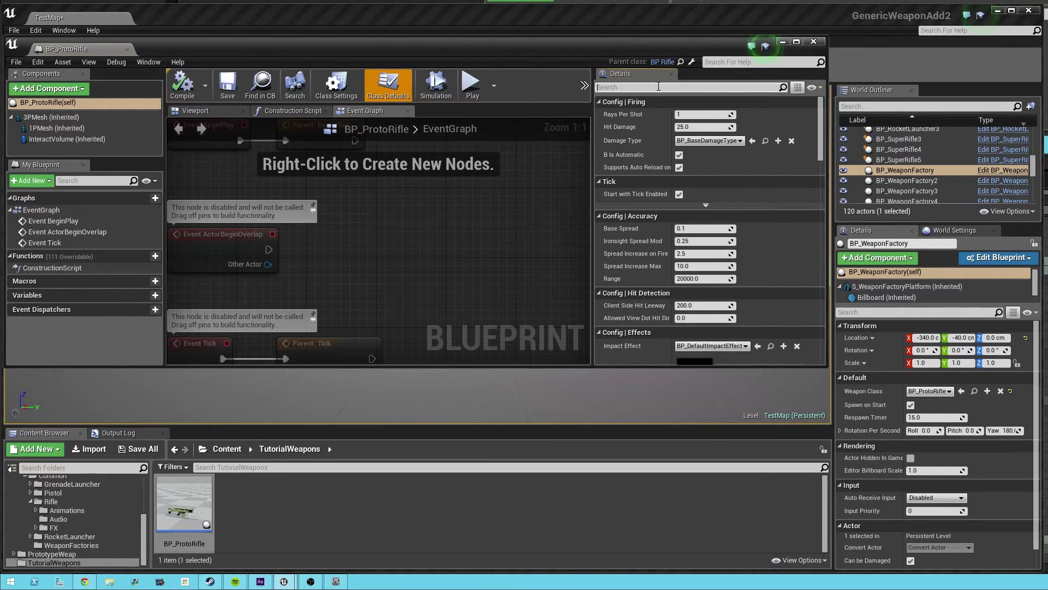
type("offset")
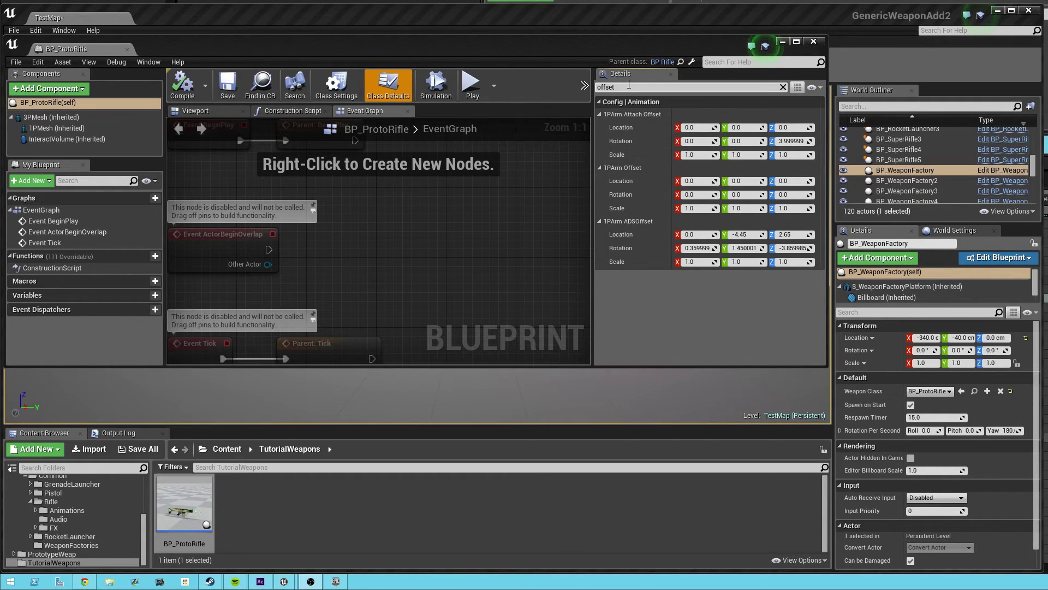
left_click_drag(626, 87, 561, 83)
type("crossh")
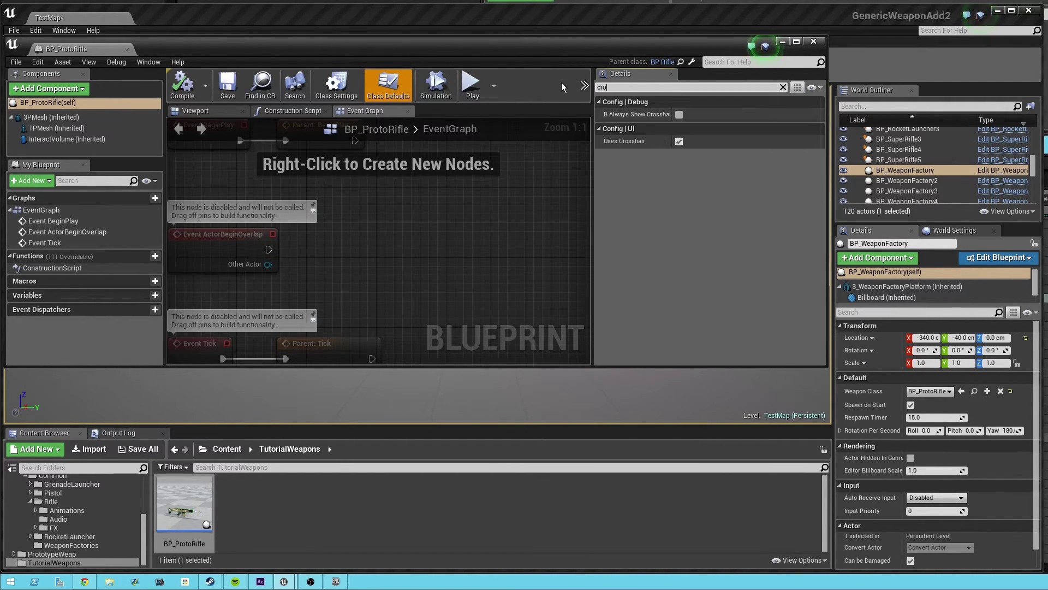
left_click(678, 115)
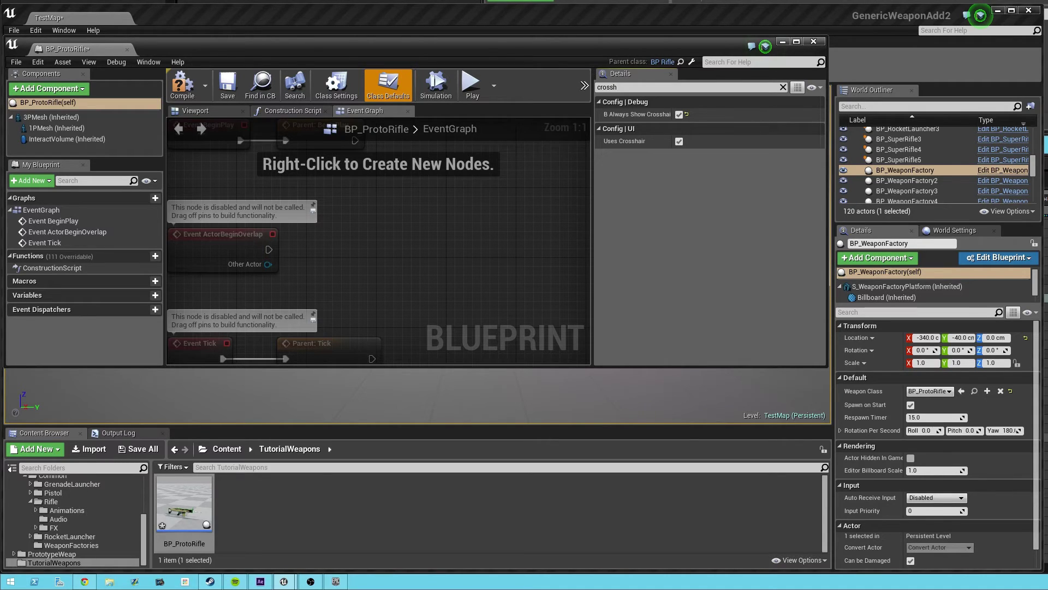
- Set the 1PArm Attach Offset's location X to 8 and its rotation Z to 0
key("BackSpace")
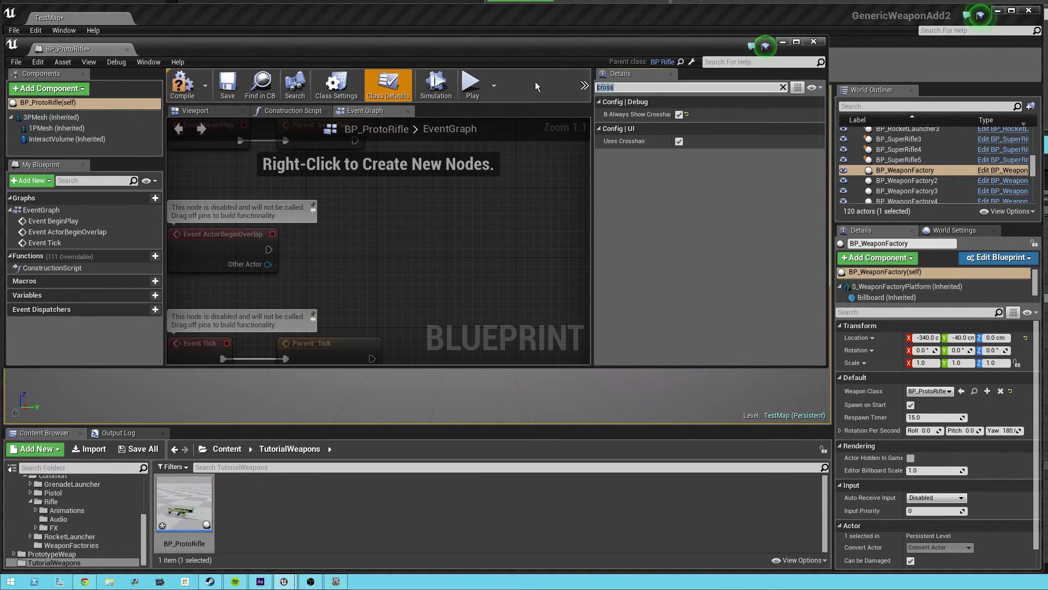
type("offset")
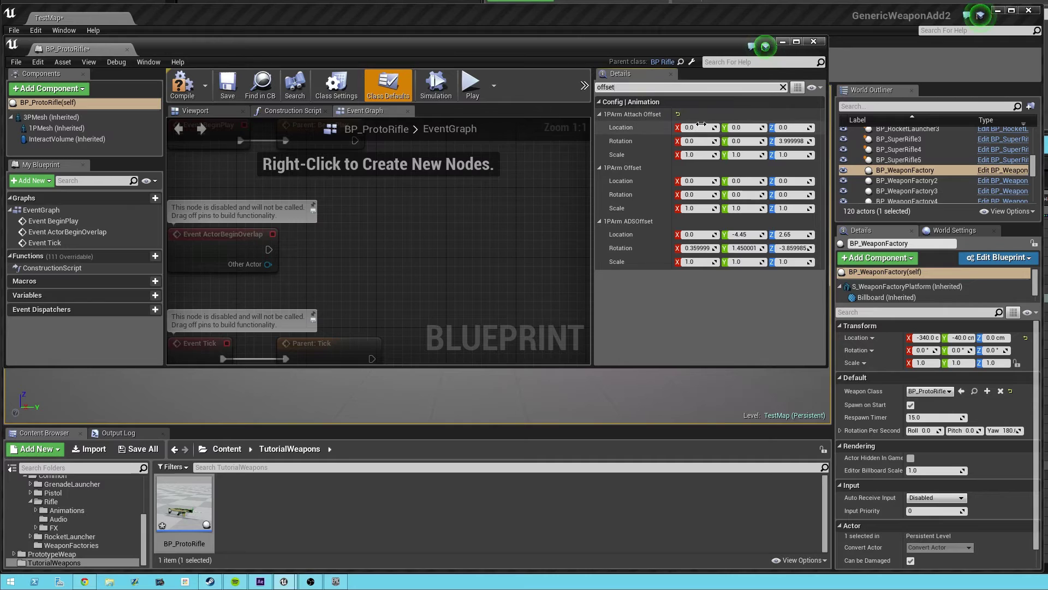
left_click(701, 124)
type("8")
key("Return")
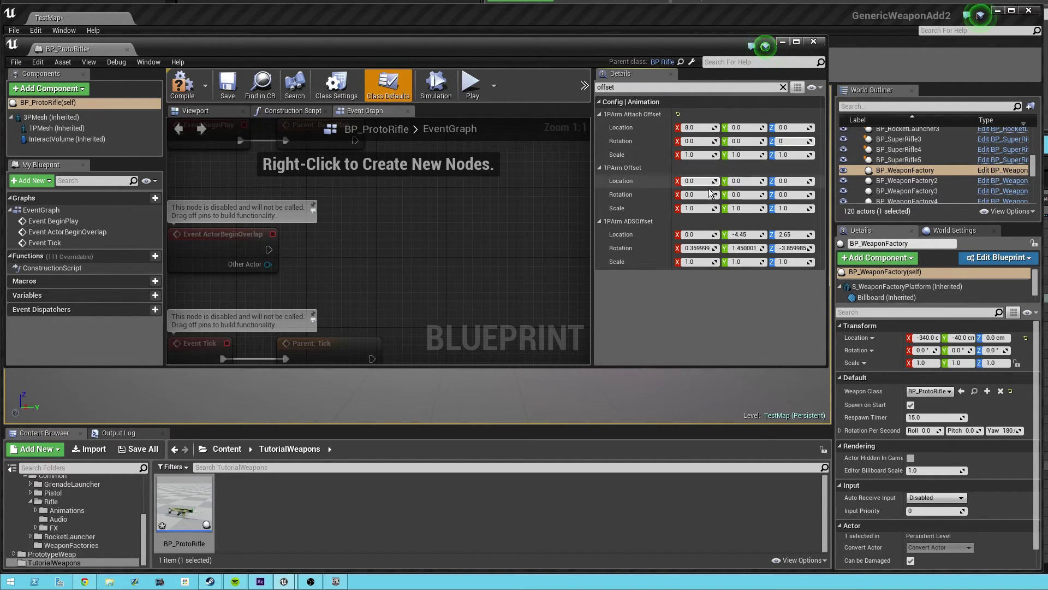
- Zero out the 1PArm ADSOffset's location Y and Z and its rotation on all three axes
left_click(748, 234)
type("0")
left_click(795, 236)
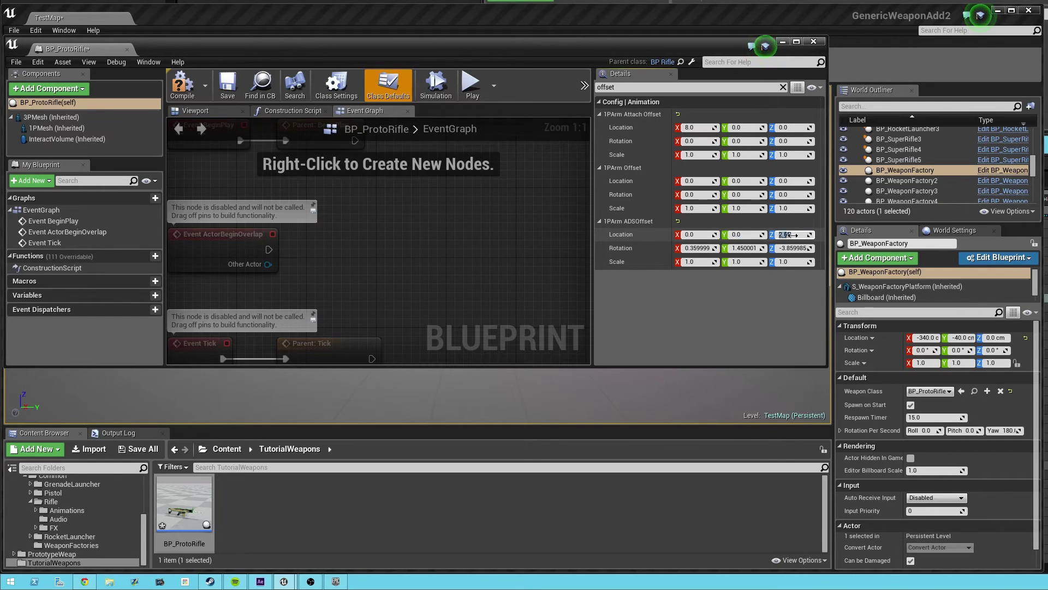
type("0")
left_click(793, 248)
type("0")
left_click(742, 249)
type("0")
left_click(703, 248)
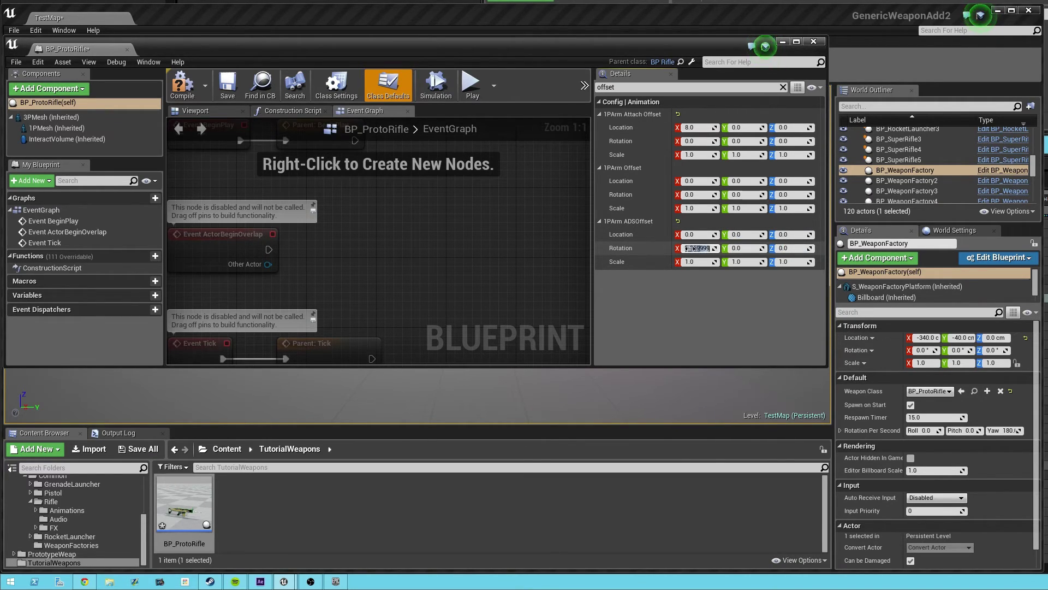
type("0")
- Set the 1PArm ADSOffset's location to Y -9 and Z 1.5
left_click(703, 236)
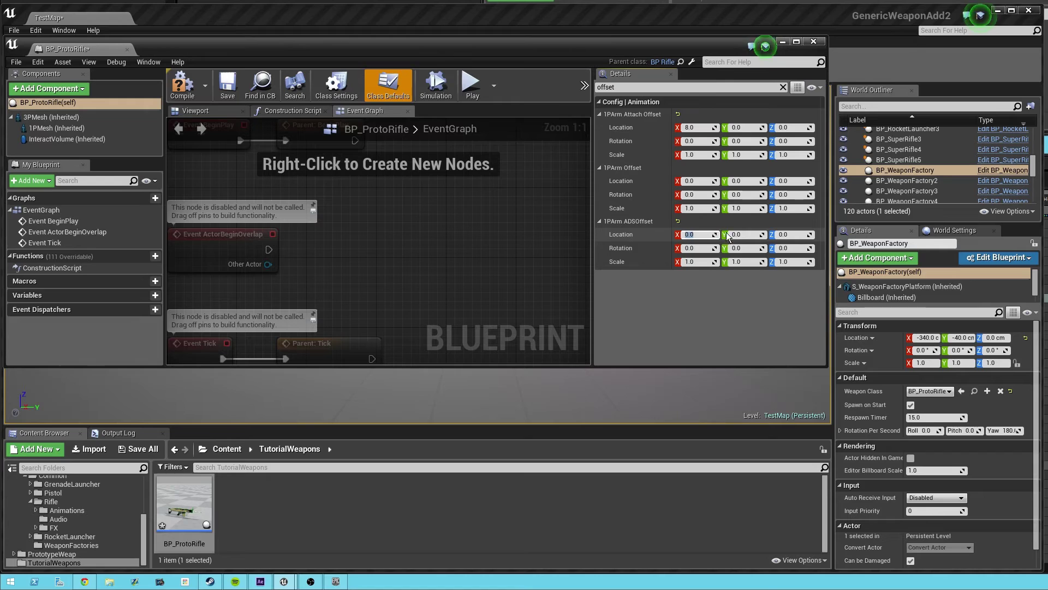
left_click(746, 234)
left_click(788, 234)
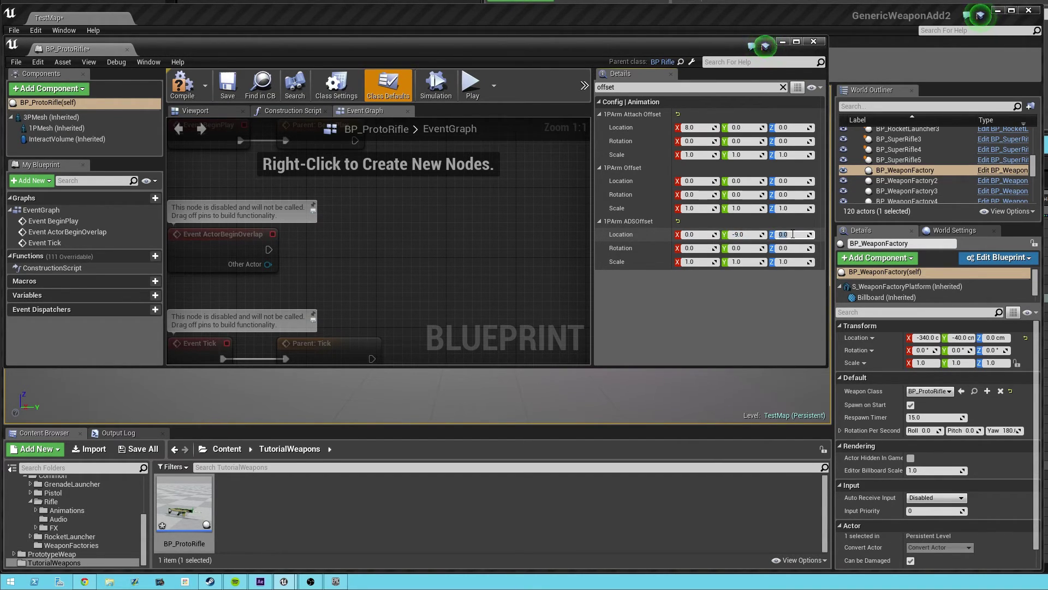
type("1.5")
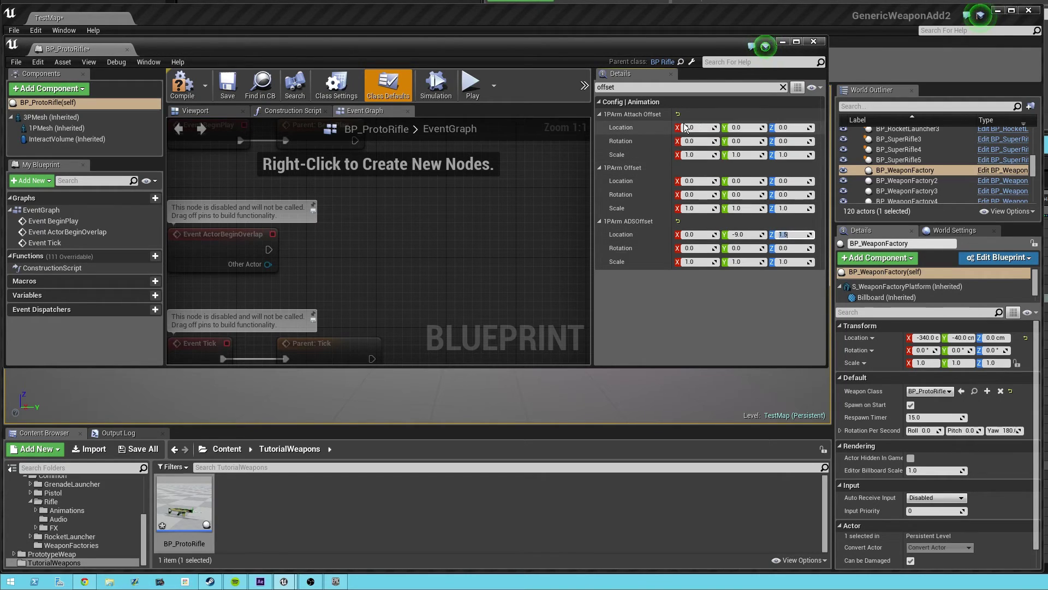
key("Return")
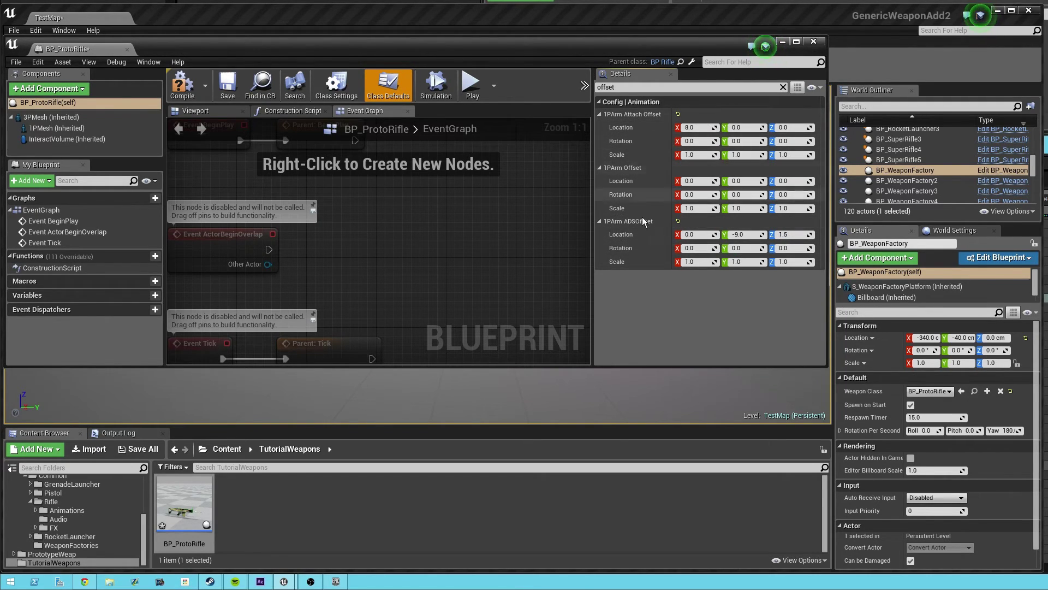
- Play the level, pick up the prototype rifle, test aiming and firing with the new offsets, and stop the session
key("alt+p")
key("e")
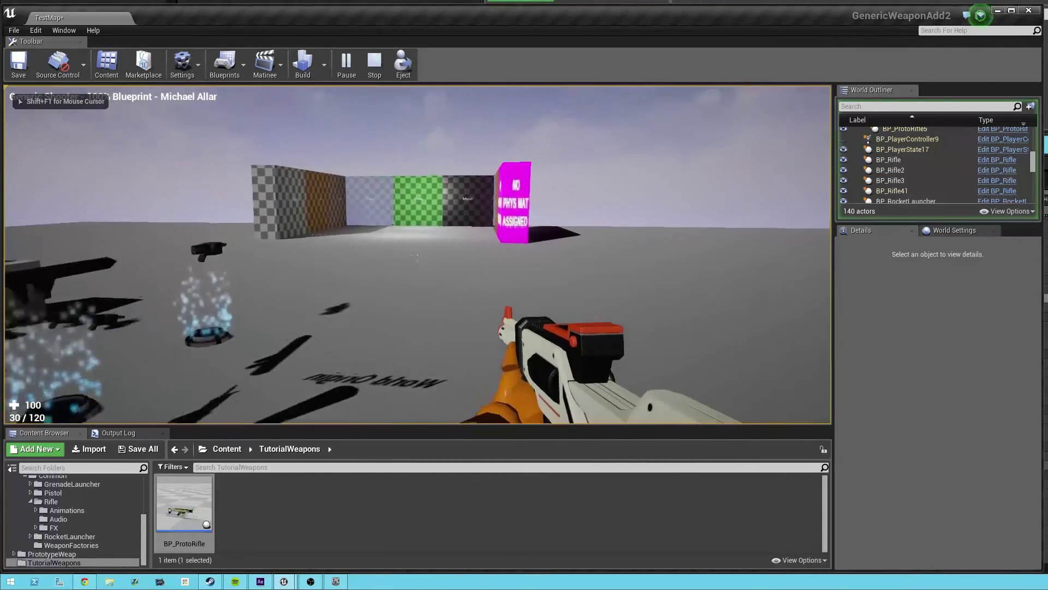
right_click(418, 254)
left_click(418, 254)
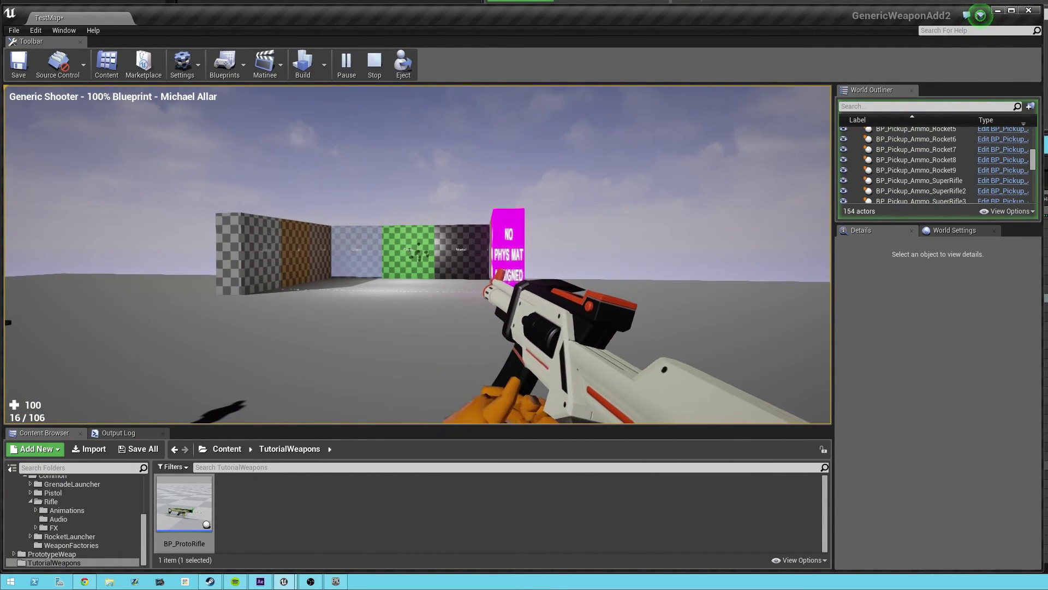
key("Escape")
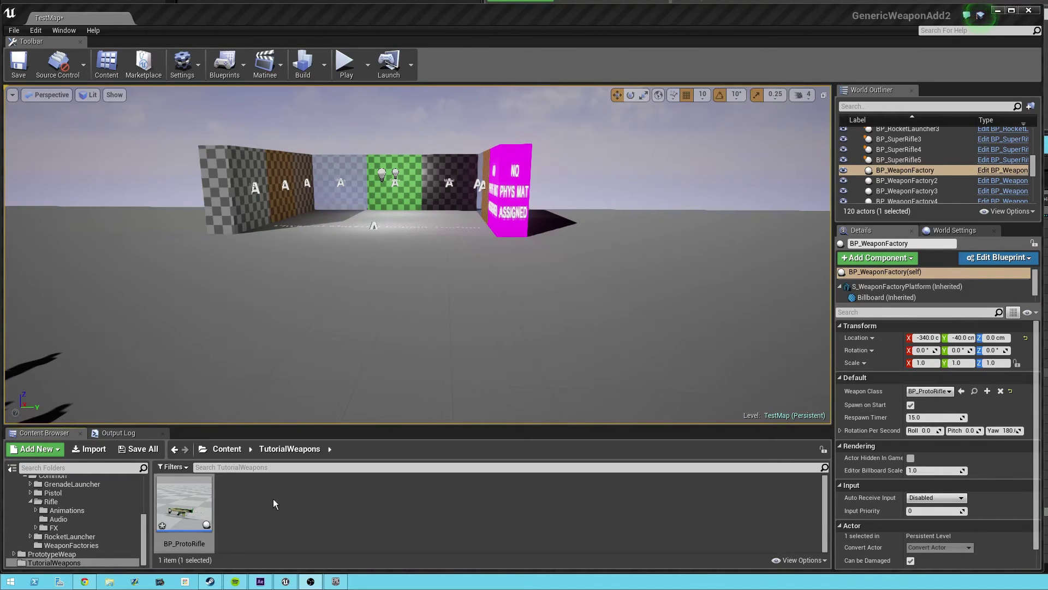
- Reopen BP_ProtoRifle and set its Time Between Shots to 0.3
double_click(184, 502)
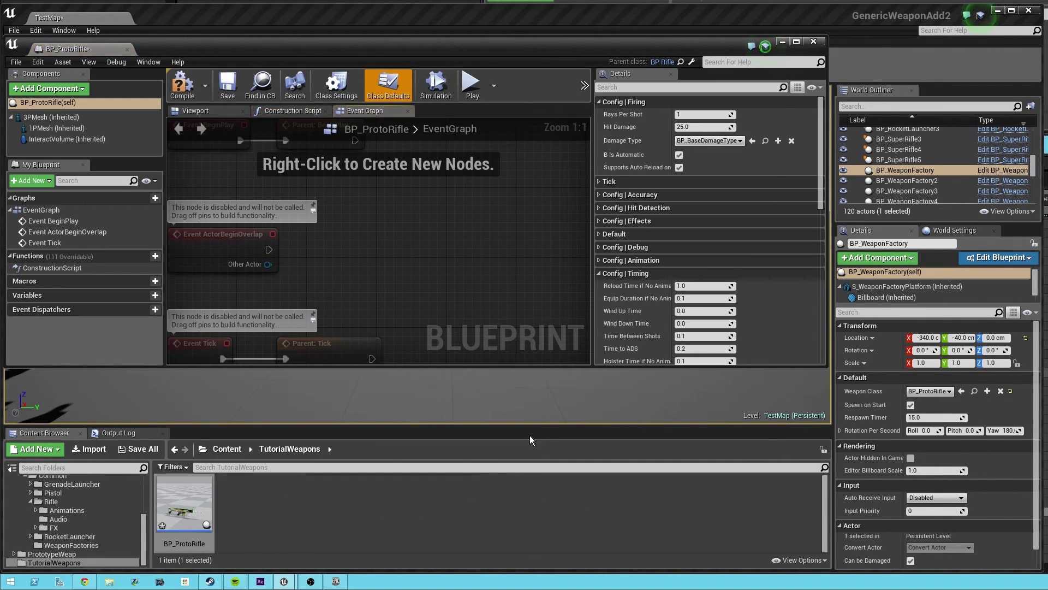
left_click_drag(820, 158, 819, 179)
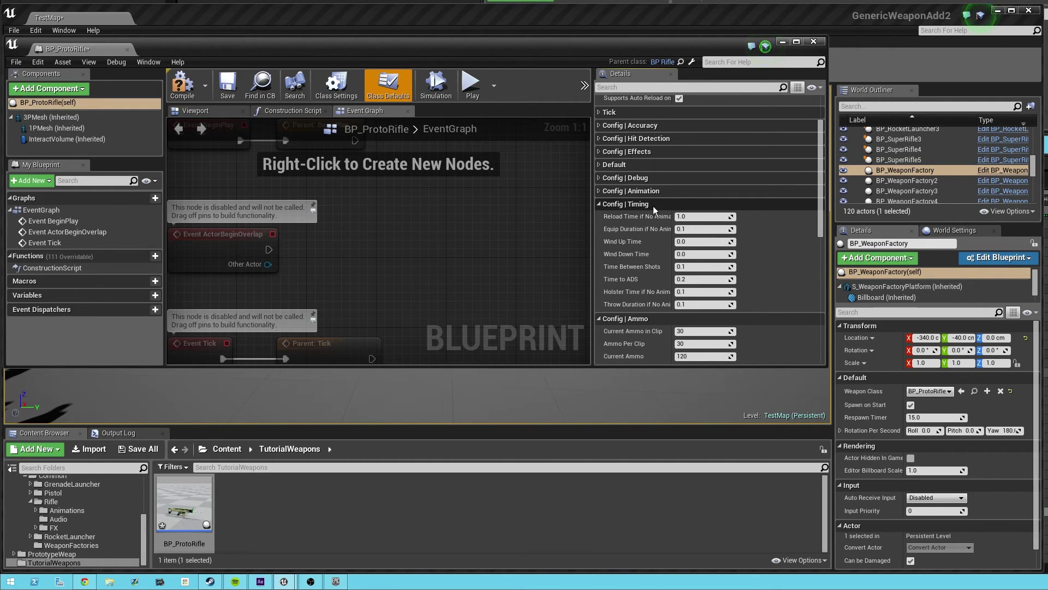
left_click(704, 267)
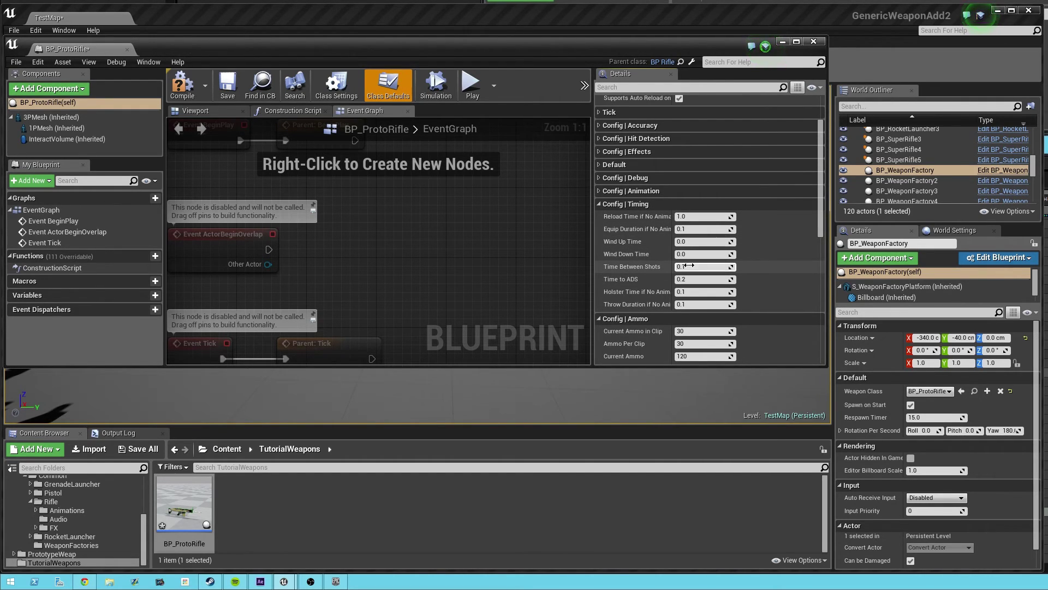
type("0.3")
key("Return")
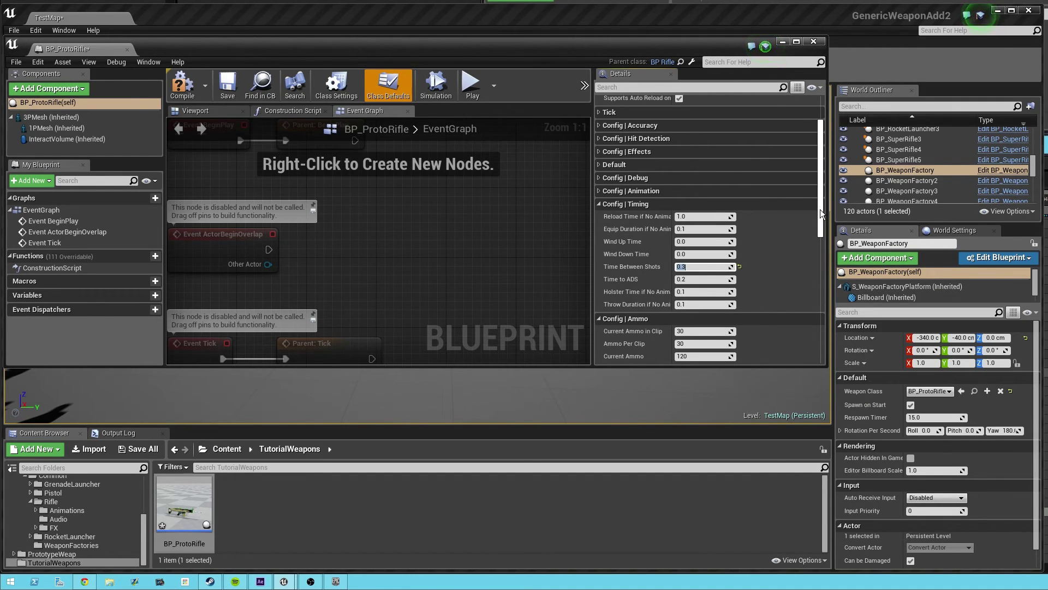
- Set BP_ProtoRifle's Rays Per Shot to 10, compile and save the blueprint, and close its editor
left_click_drag(820, 209, 825, 184)
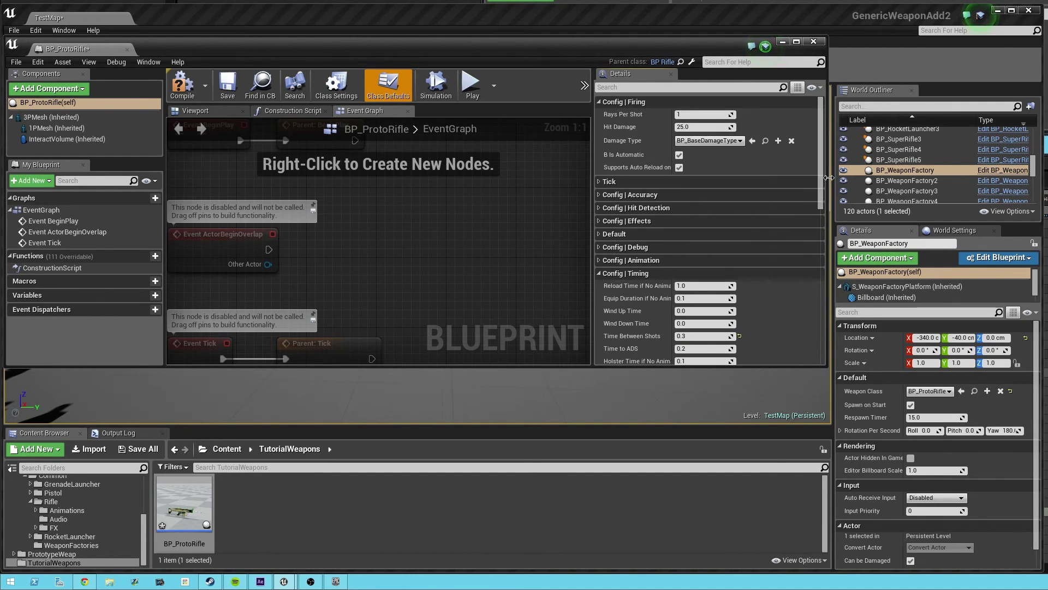
left_click(675, 114)
type("10")
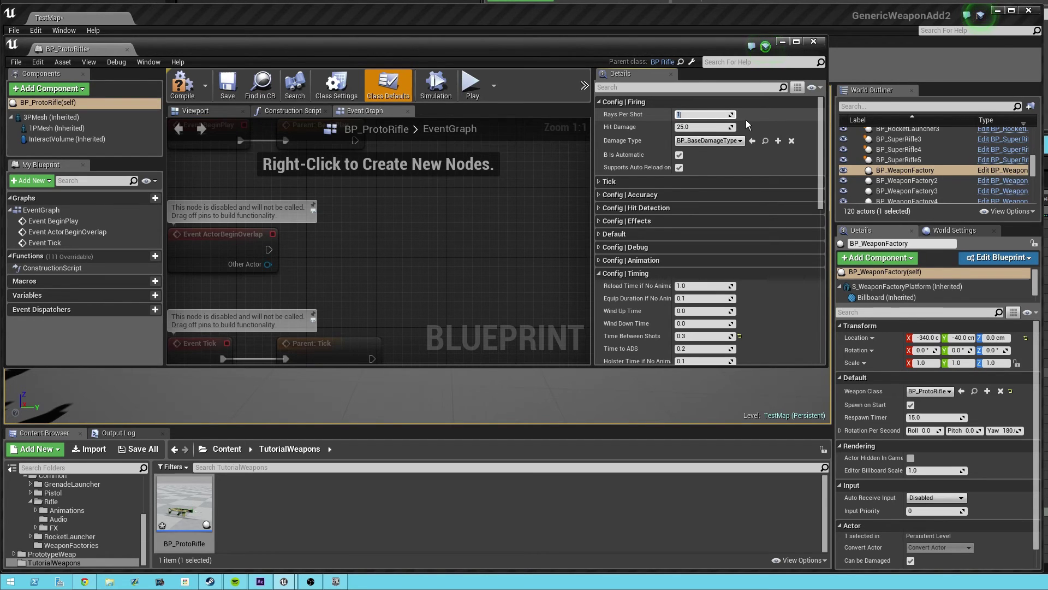
key("Return")
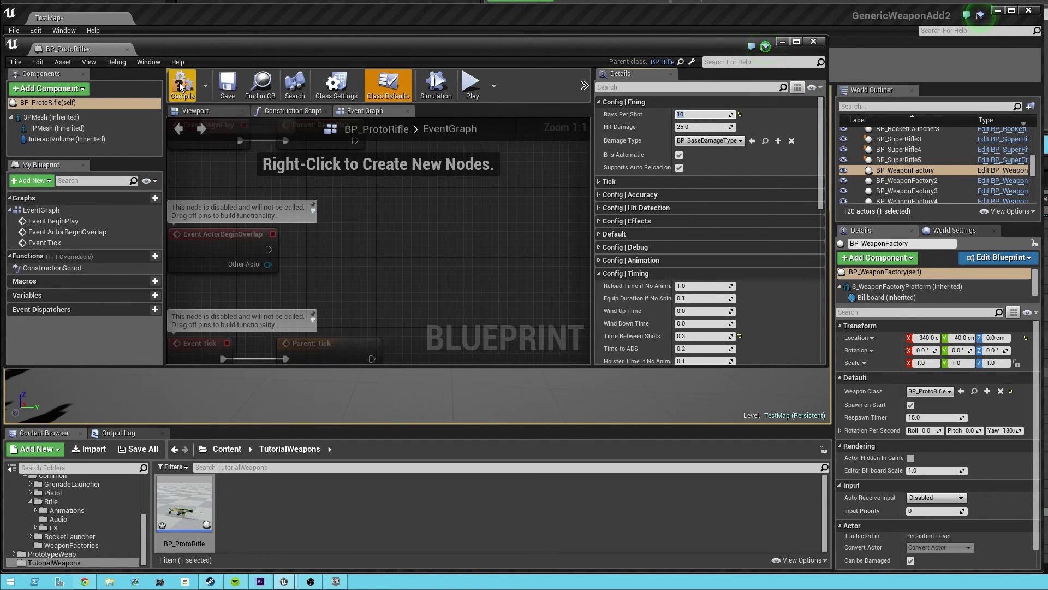
left_click(812, 43)
- Play the level, pick up the prototype rifle from its factory, fire repeatedly at the ground to test the multi-ray shots, and stop
left_click(345, 61)
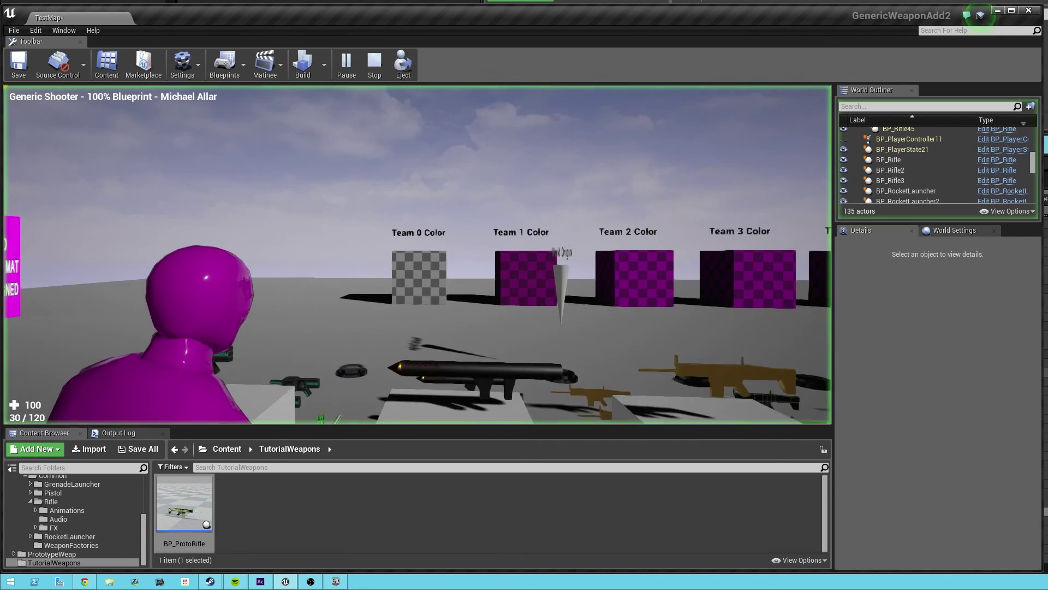
key("w")
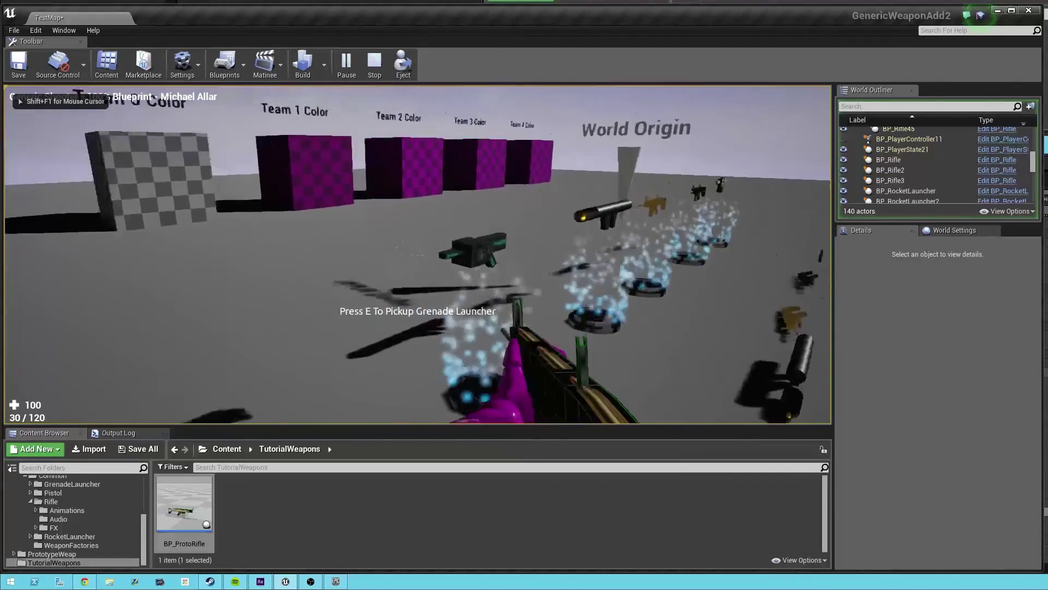
key("a")
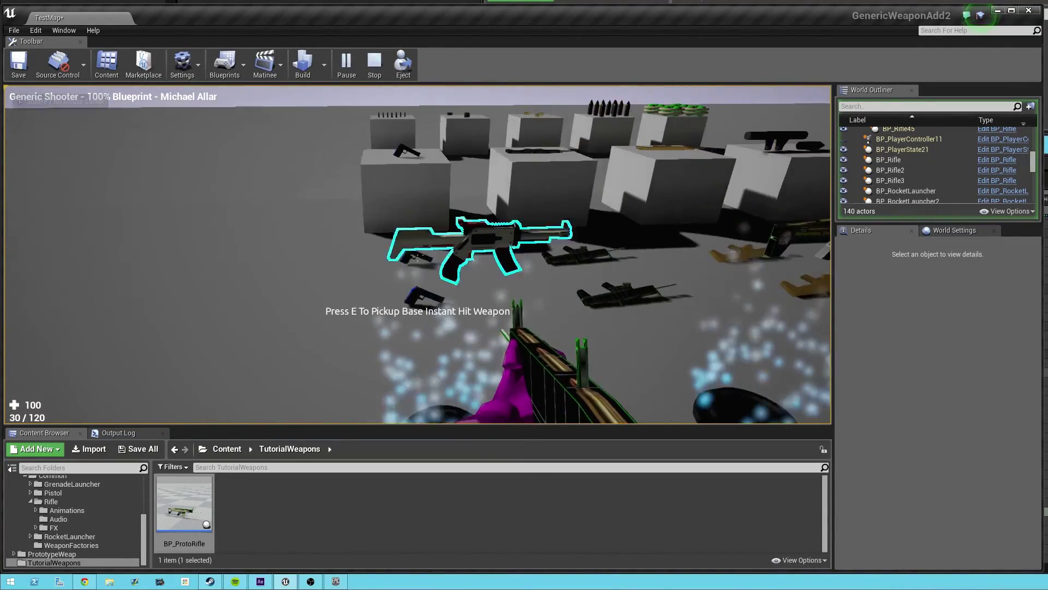
key("e")
left_click(417, 254)
left_click(418, 255)
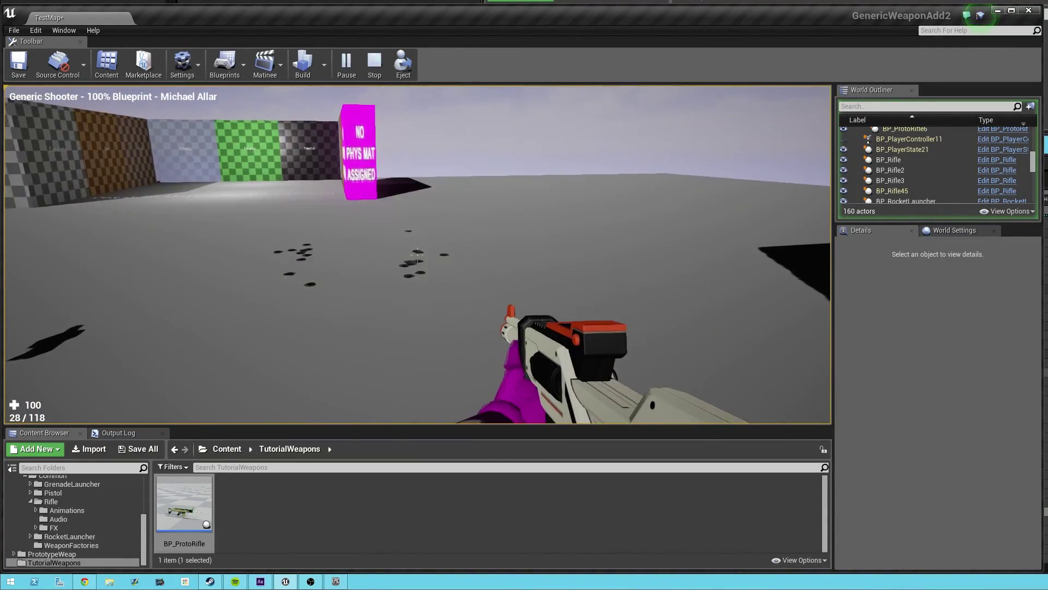
left_click(418, 254)
left_click(417, 255)
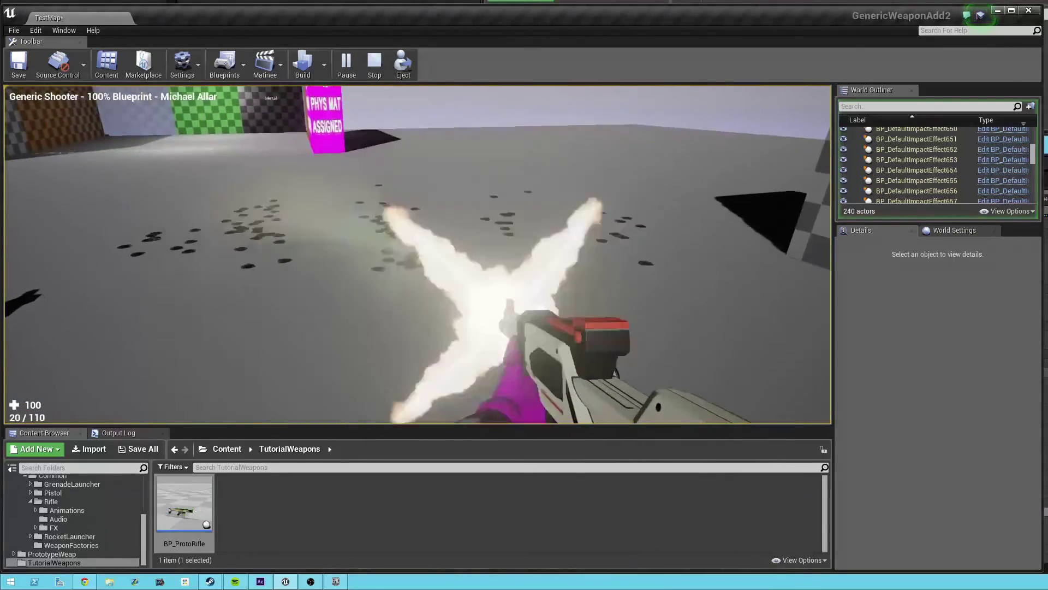
left_click(417, 254)
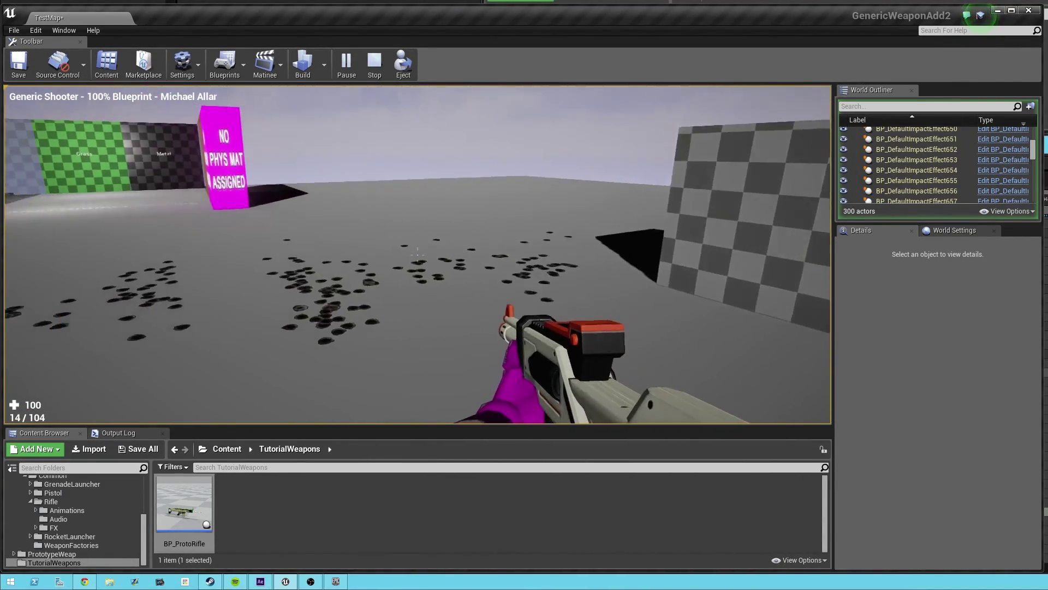
left_click(418, 254)
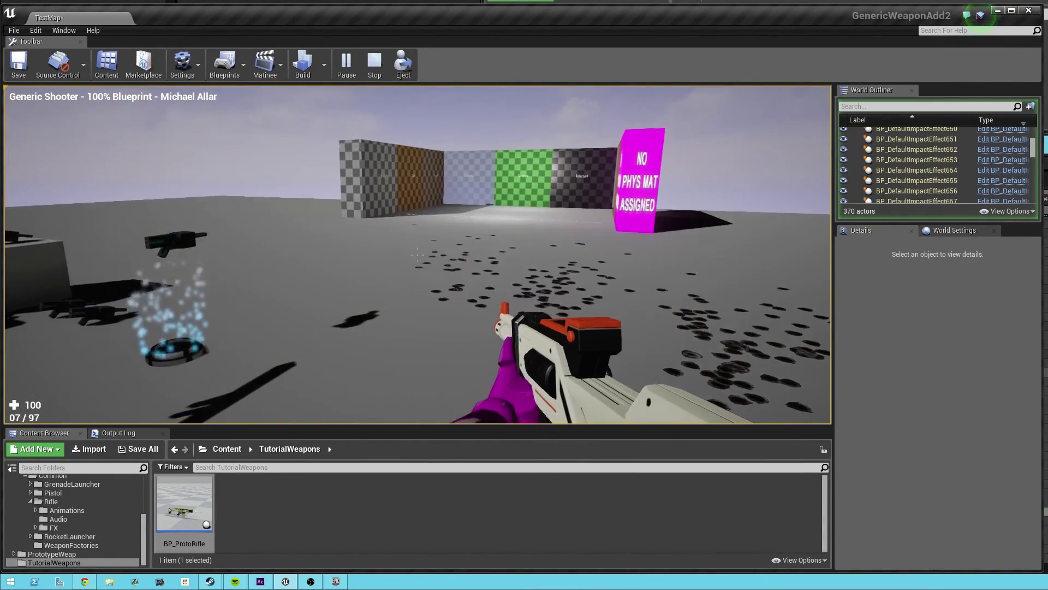
left_click(417, 255)
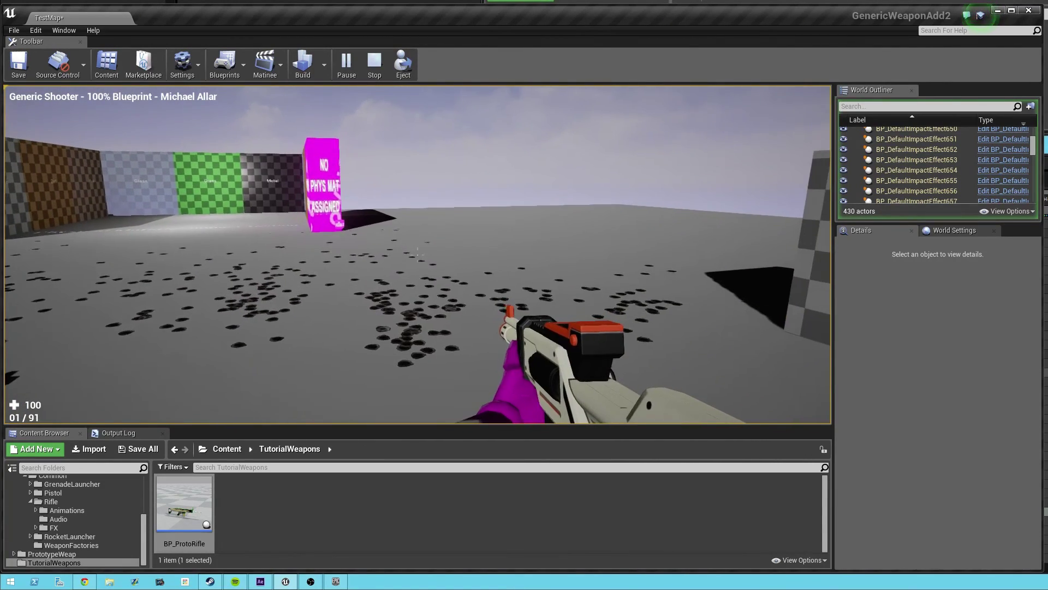
key("Escape")
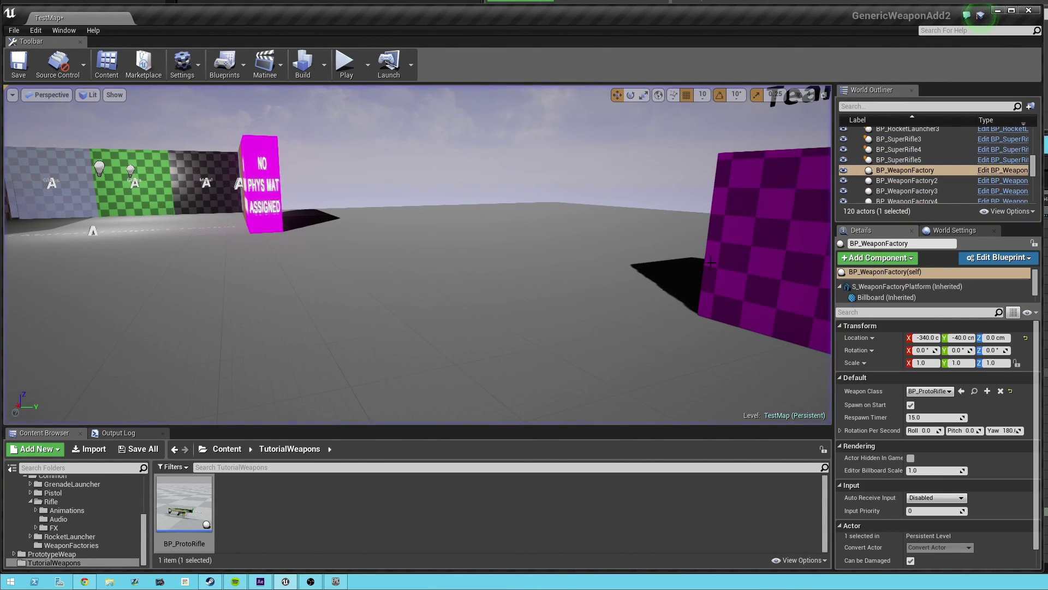
- Simulate the level to view the spawned weapons on the weapon factories
key("alt+s")
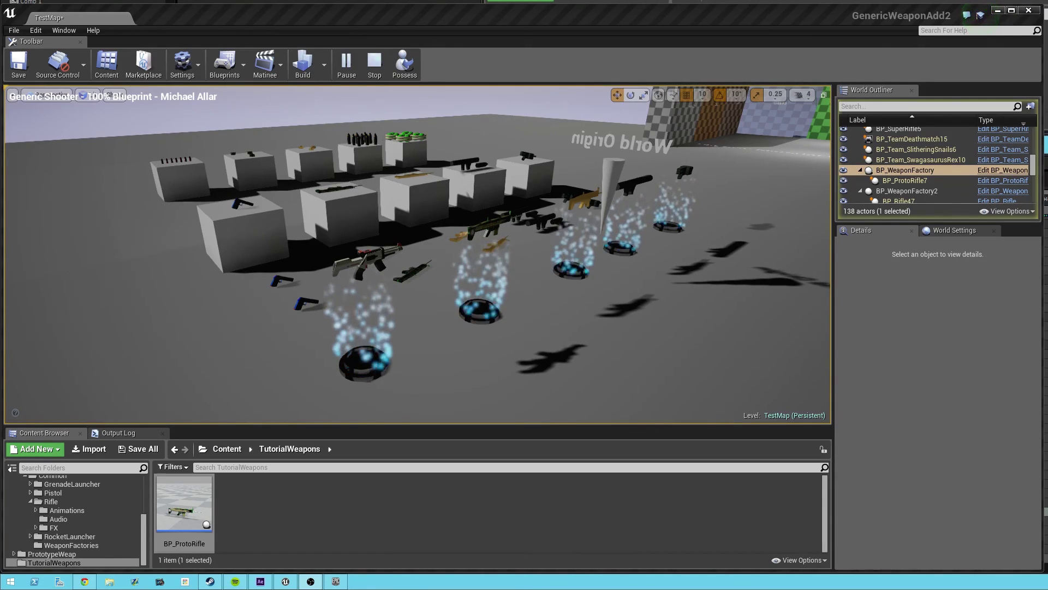